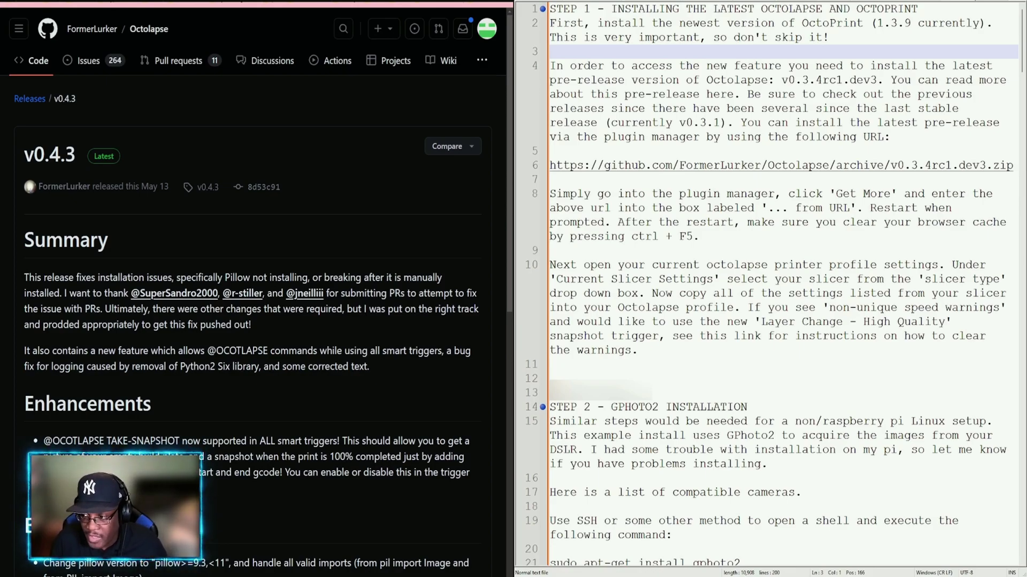
# Close the plugin install dialog and Settings, returning to the OctoPrint dashboard.
pyautogui.click(707, 167)
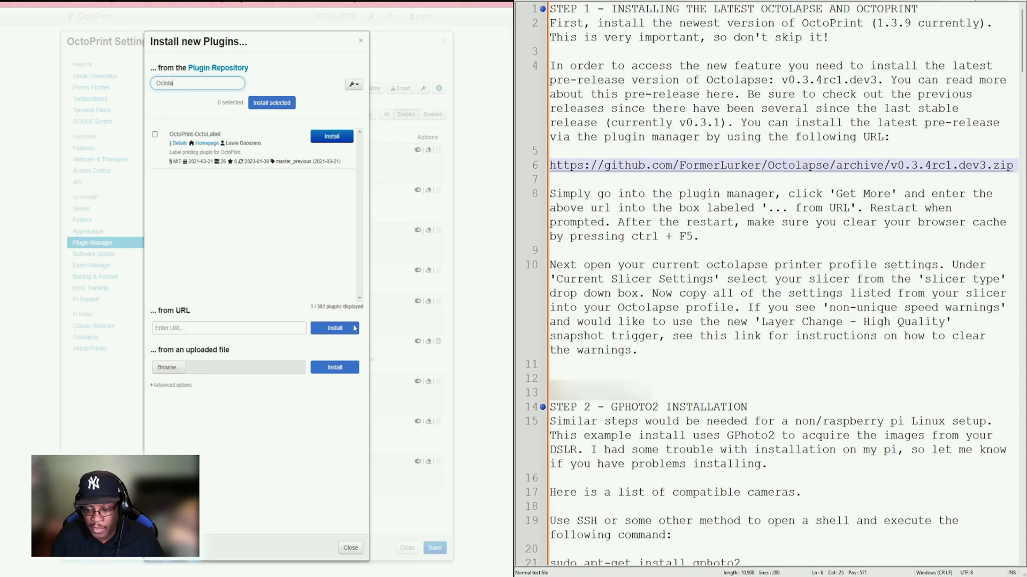
pyautogui.click(350, 547)
pyautogui.click(407, 547)
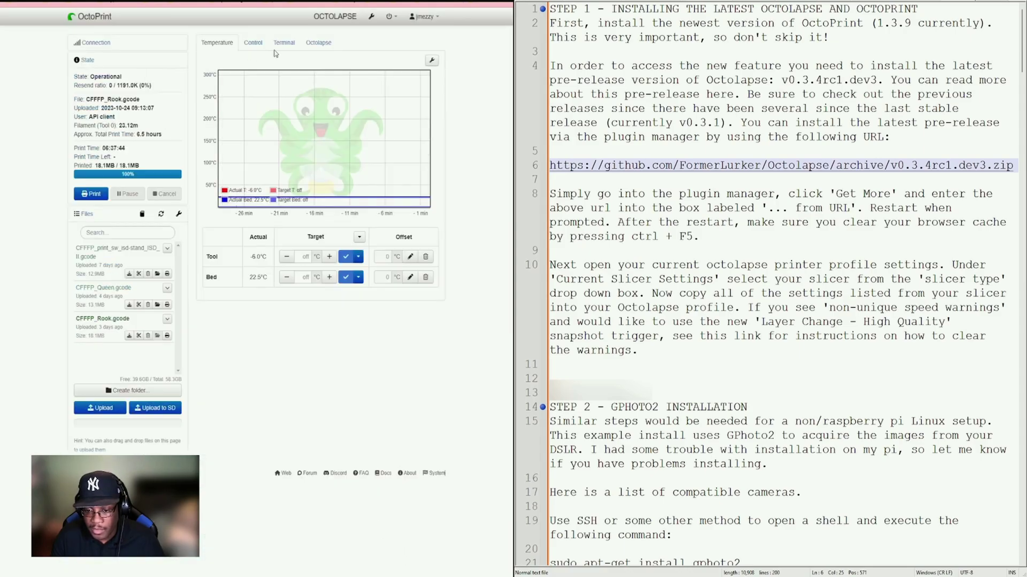
# Paste the dev3 pre-release URL into Get More's 'from URL' field, then close Settings without installing.
pyautogui.click(371, 16)
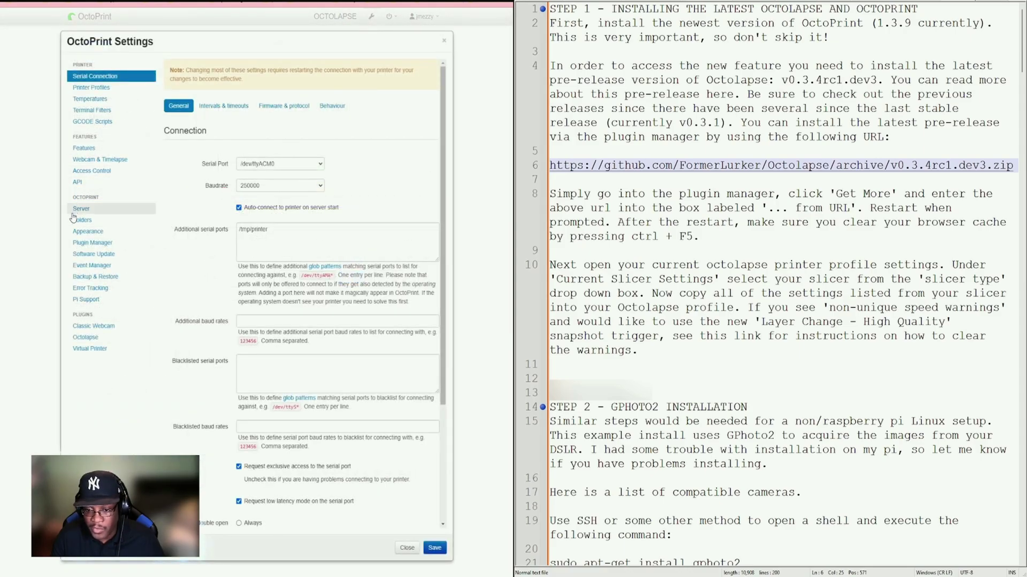
pyautogui.click(92, 243)
pyautogui.click(367, 87)
pyautogui.click(233, 329)
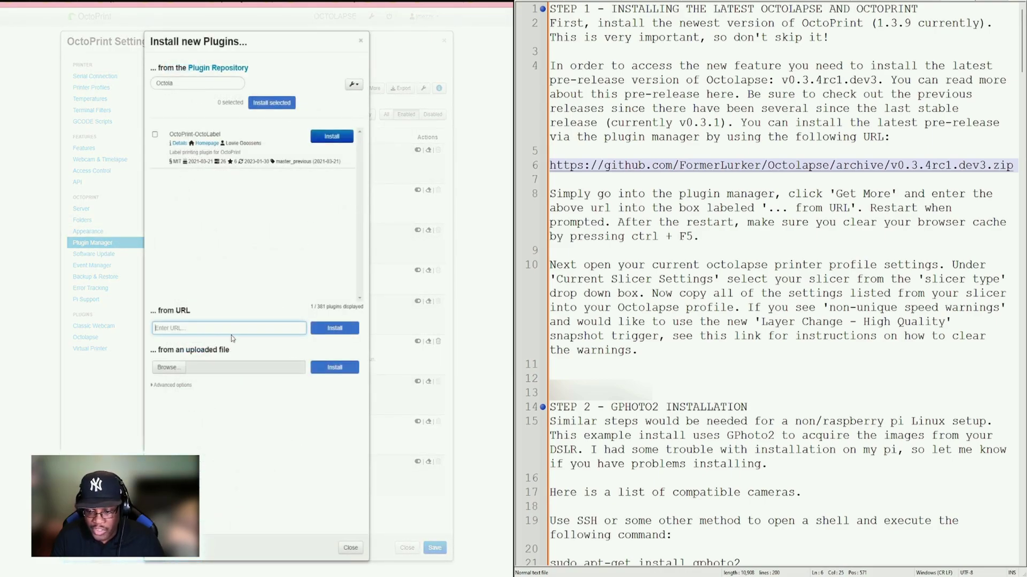
pyautogui.write('https://github.com/FormerLurker/Octolapse/archive/v0.3.4rc1.dev3.zip')
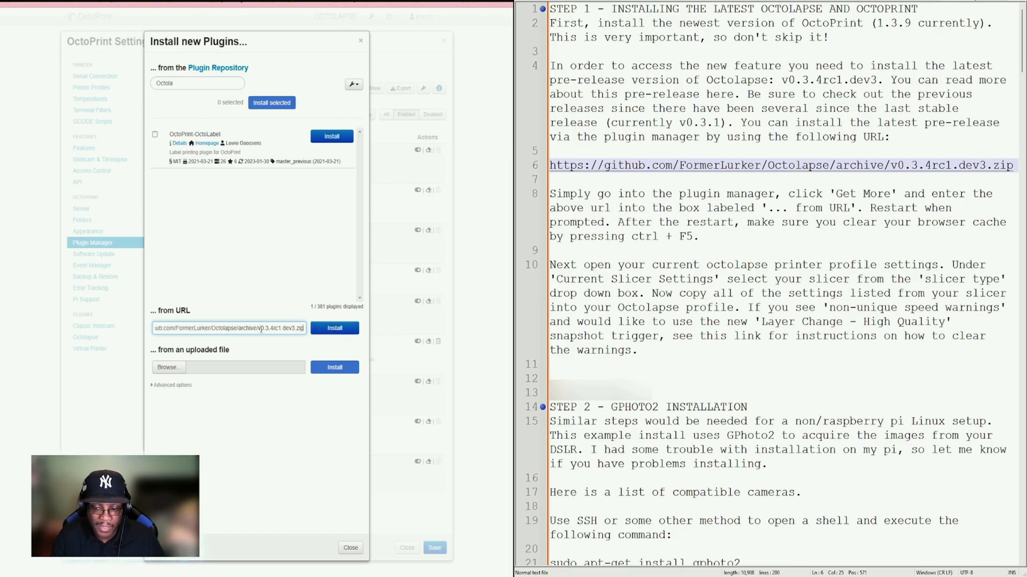
pyautogui.moveTo(262, 334); pyautogui.dragTo(15, 328)
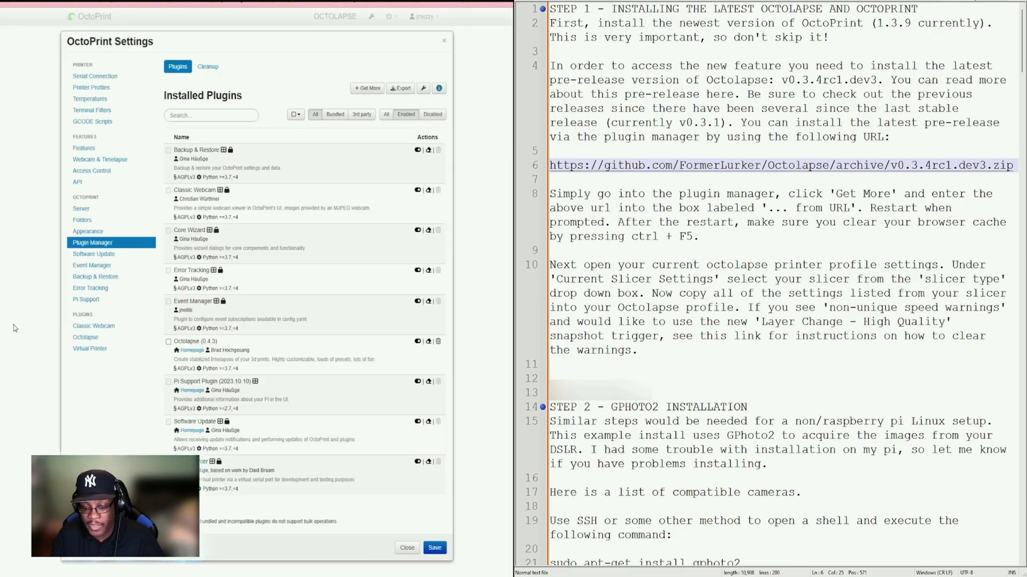
pyautogui.click(405, 546)
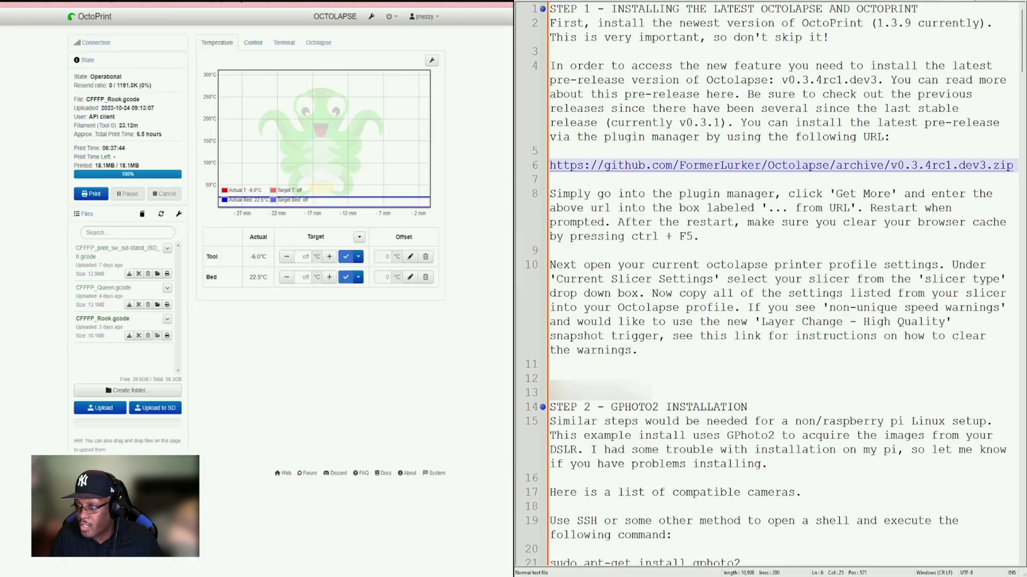
# Select the Octolapse repository URL from the notes and open the repo's main GitHub page.
pyautogui.moveTo(550, 165); pyautogui.dragTo(743, 169)
pyautogui.hotkey('ctrl', 'z')
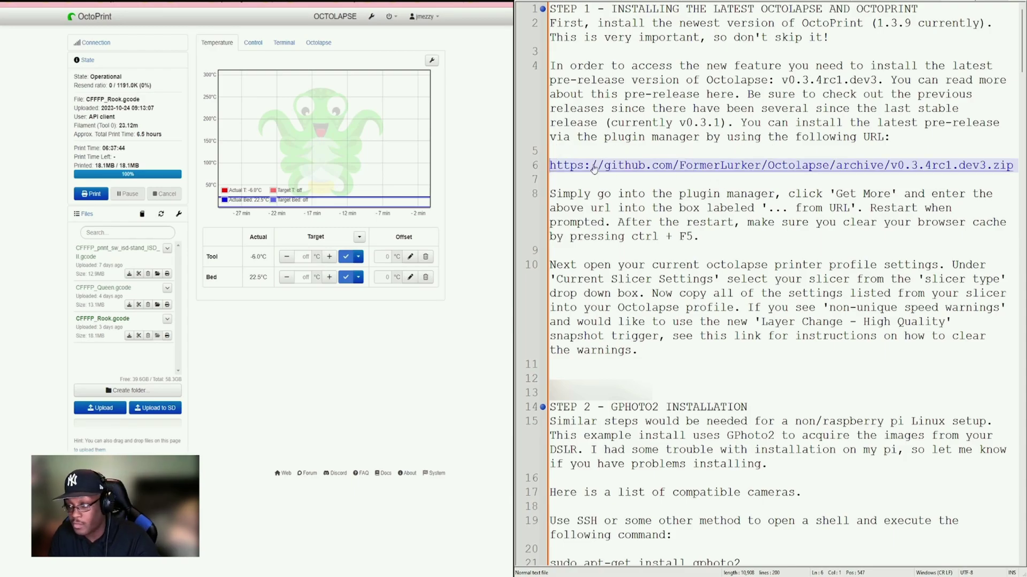
pyautogui.moveTo(551, 151); pyautogui.dragTo(835, 167)
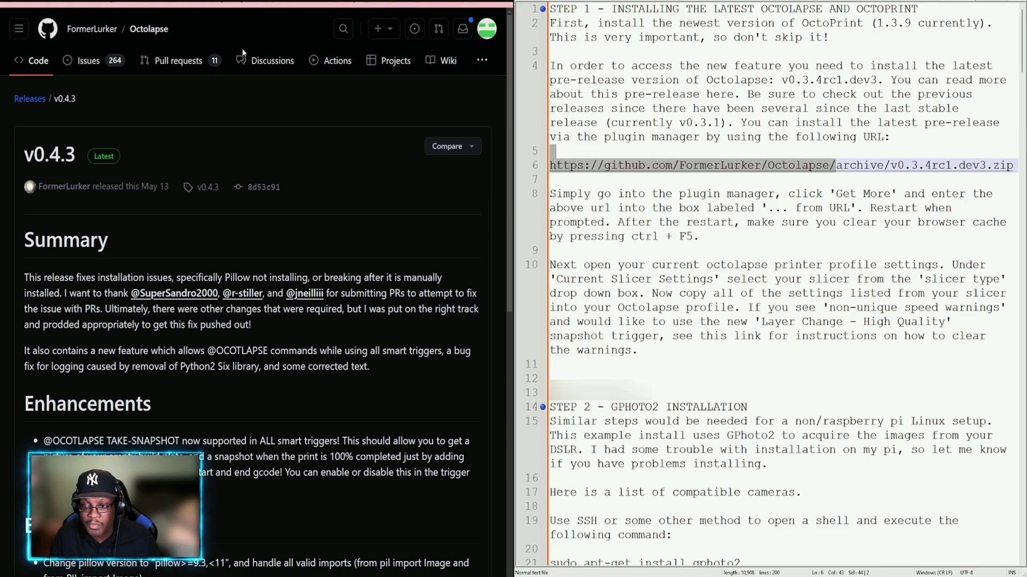
pyautogui.click(149, 29)
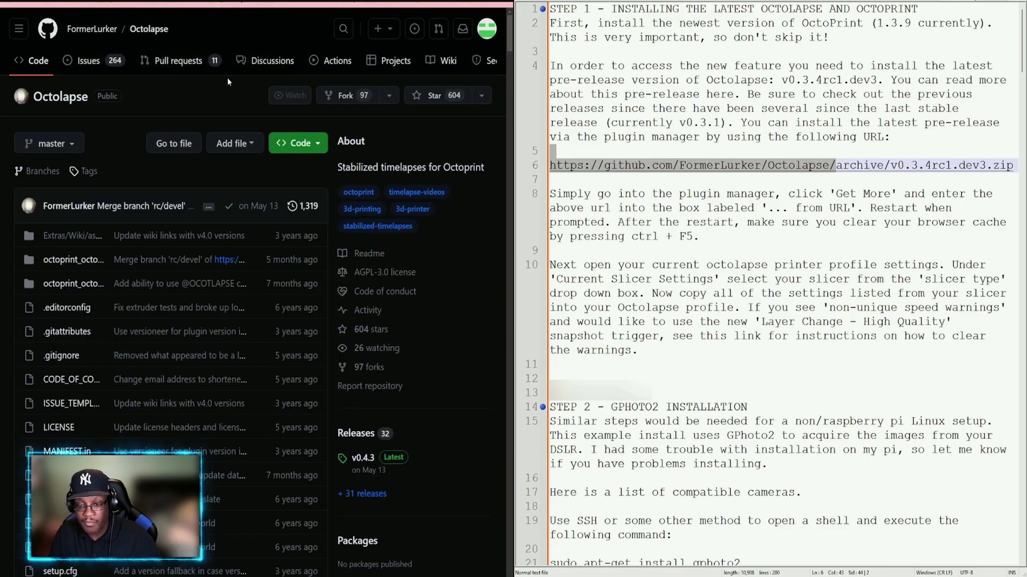
# Open the v0.4.3 release and copy its Source code (zip) link from Assets.
pyautogui.click(357, 473)
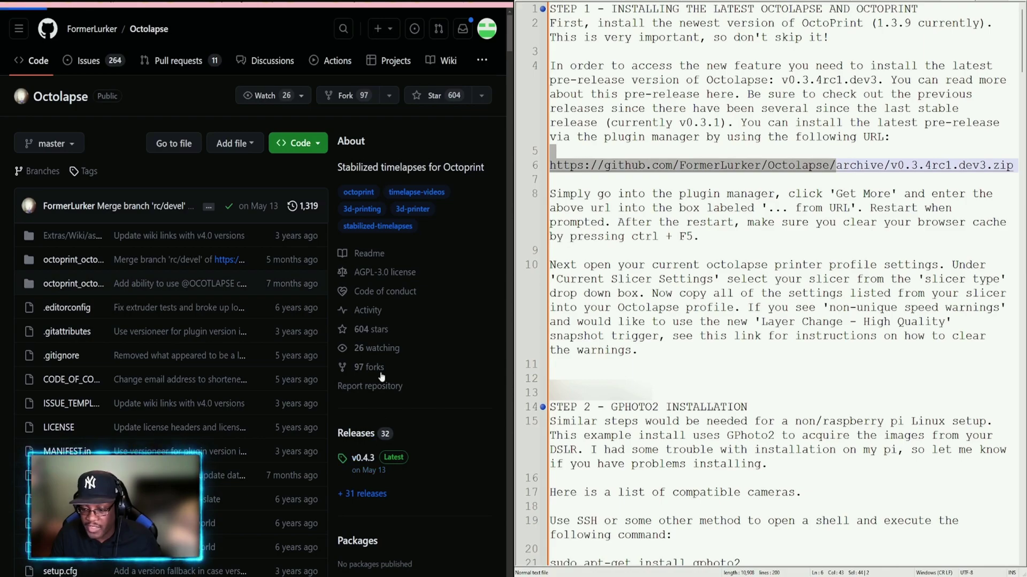
pyautogui.scroll(-10, 63, 385)
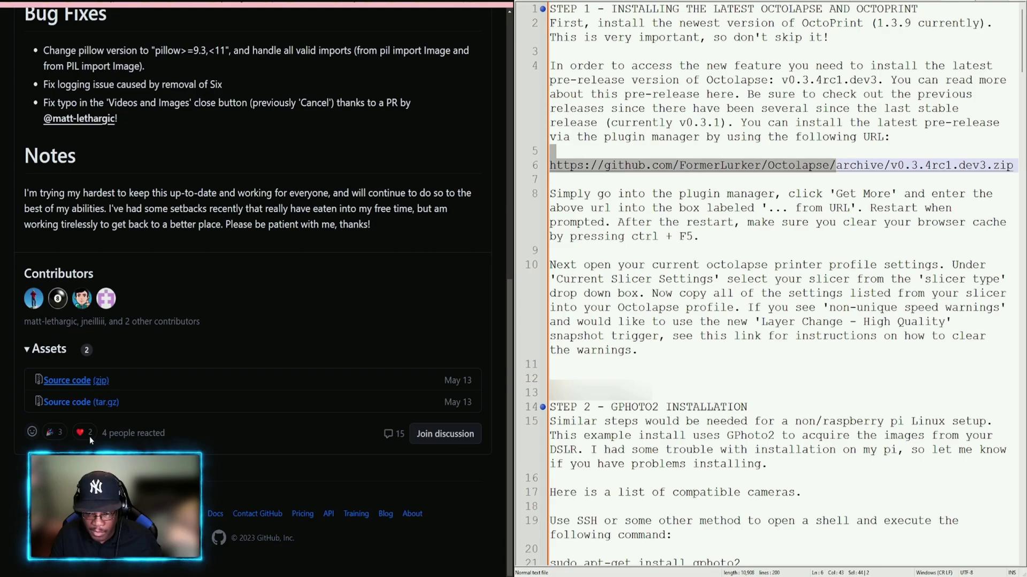
pyautogui.click(86, 382)
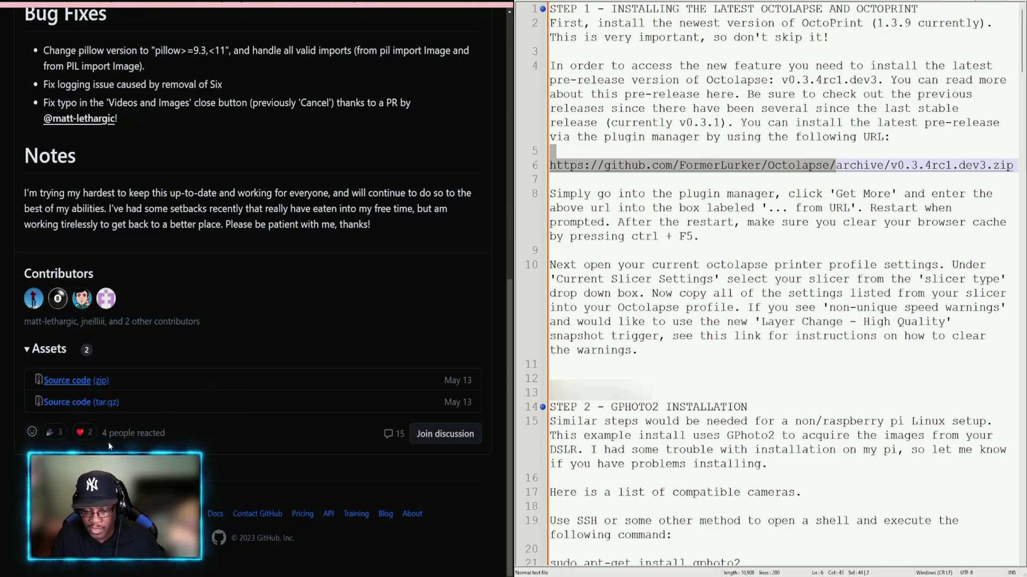
pyautogui.scroll(15, 109, 447)
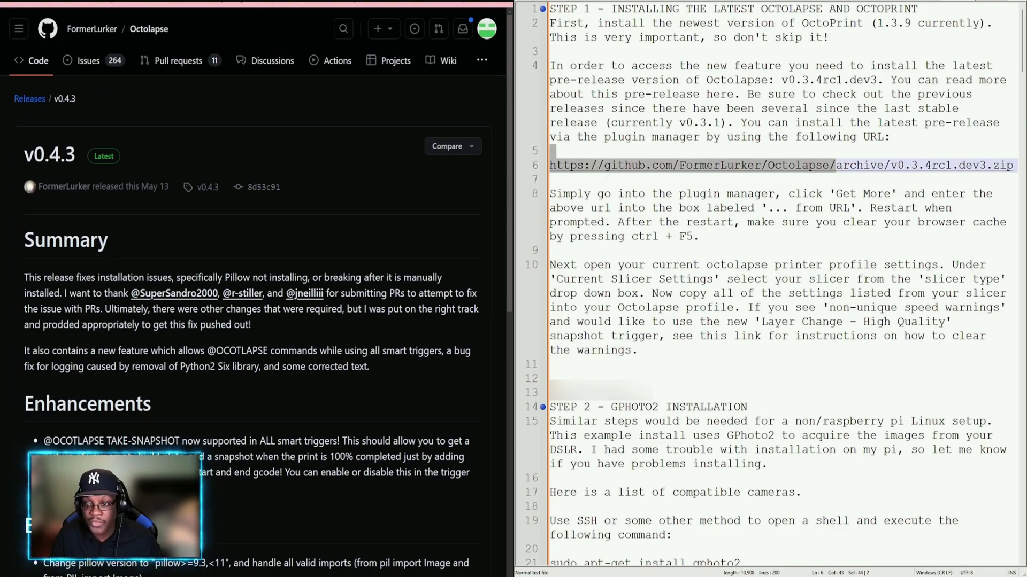
pyautogui.hotkey('ctrl', 'Tab')
# Replace the 'from URL' text in Plugin Manager's Get More with the v0.4.3 zip URL and install it.
pyautogui.click(371, 16)
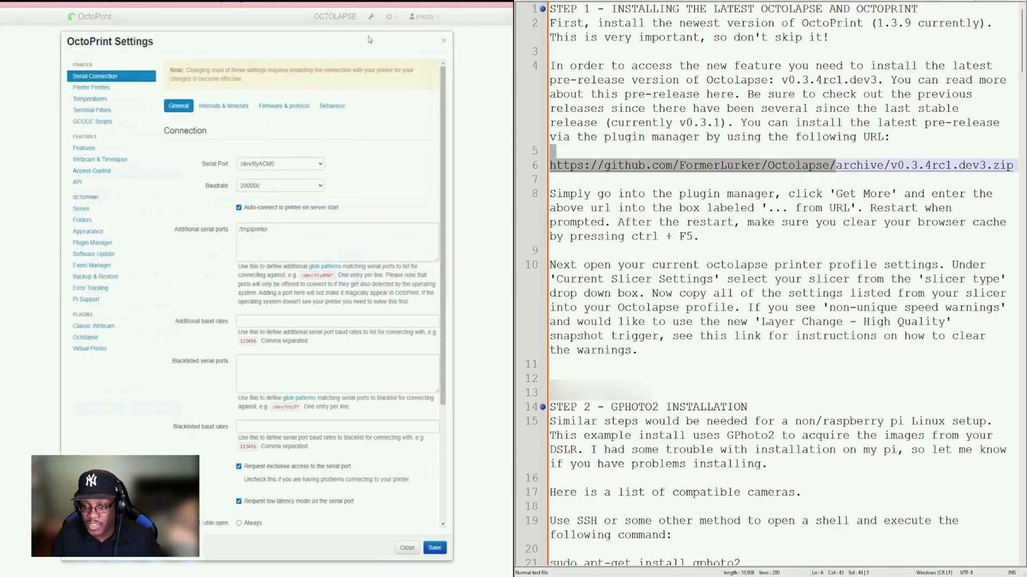
pyautogui.click(92, 243)
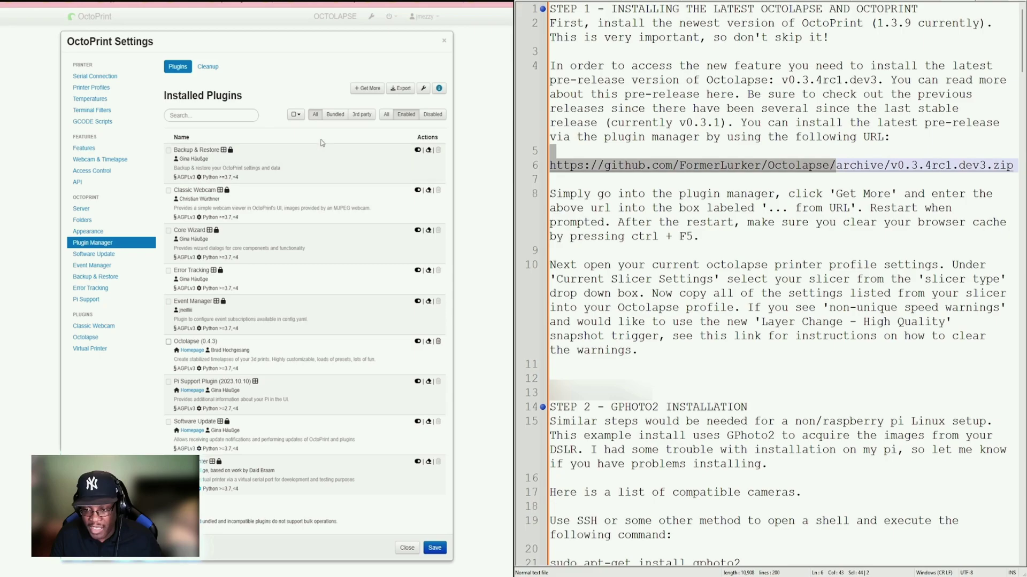
pyautogui.click(367, 88)
pyautogui.click(205, 327)
pyautogui.hotkey('ctrl', 'a')
pyautogui.write('https://github.com/FormerLurker/Octolapse/archive/refs/tags/v0.4.3.zip')
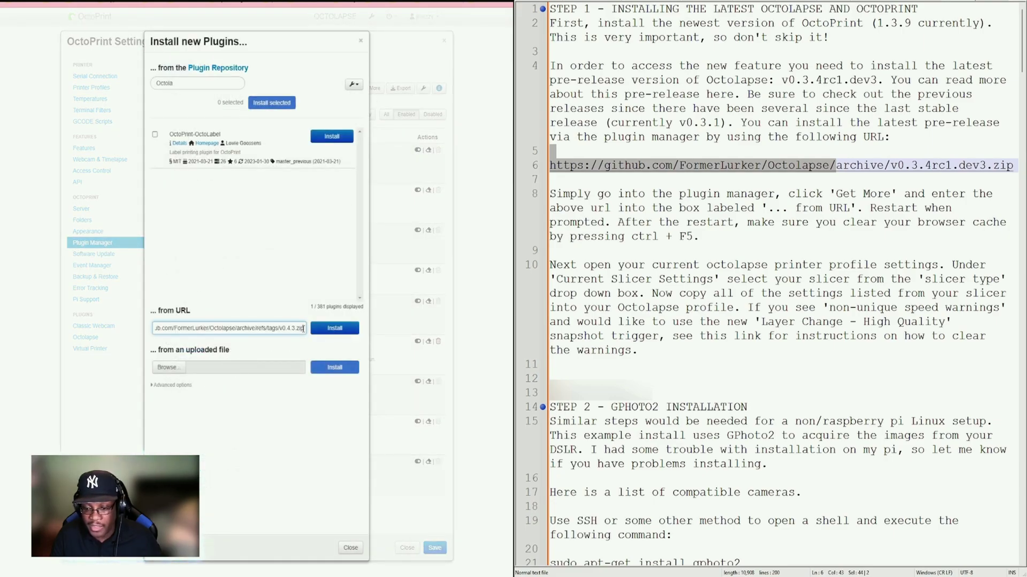
pyautogui.click(335, 328)
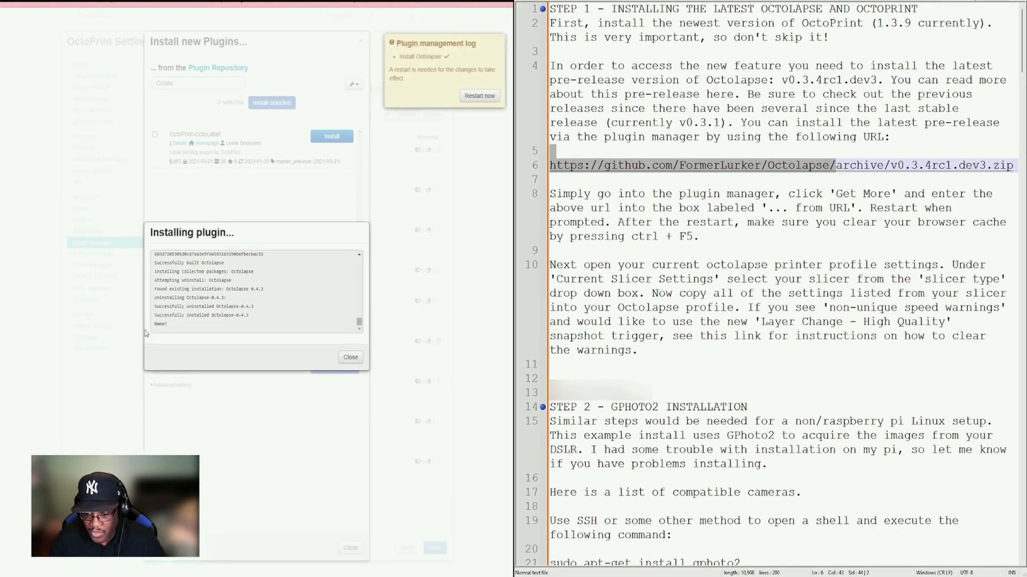
# Close the install log and restart the OctoPrint server, confirming with Proceed.
pyautogui.click(356, 362)
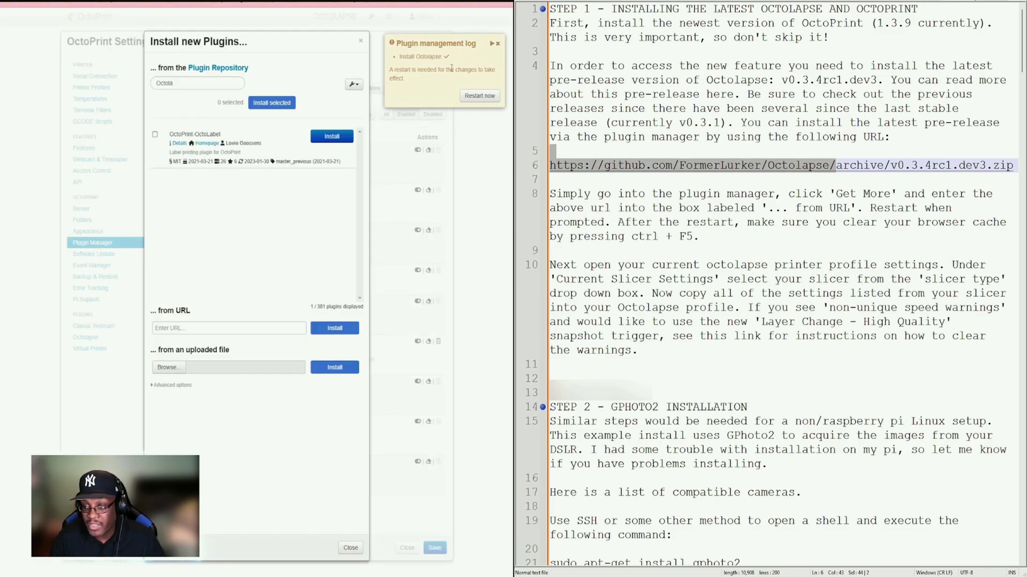
pyautogui.click(480, 96)
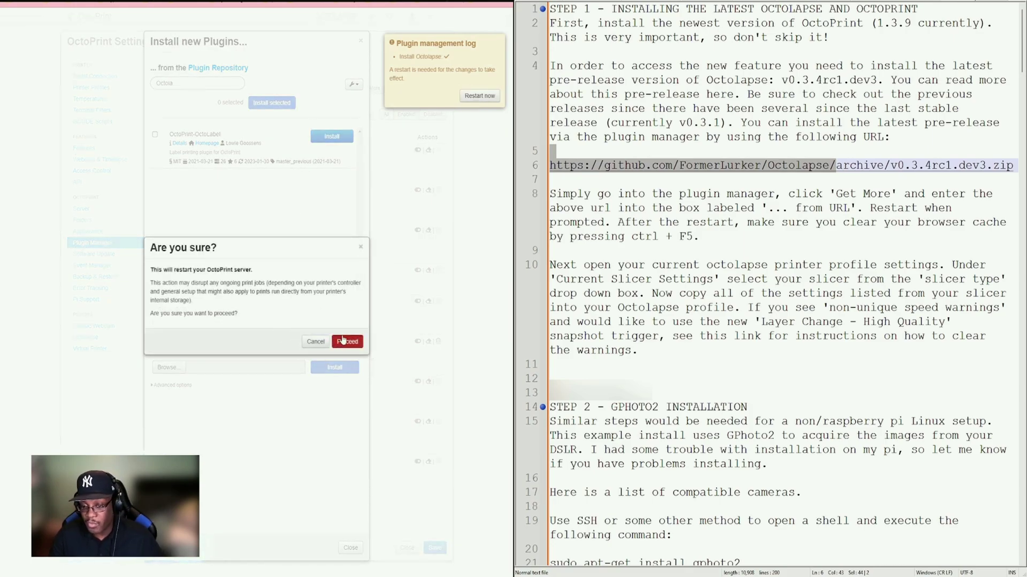
pyautogui.click(343, 340)
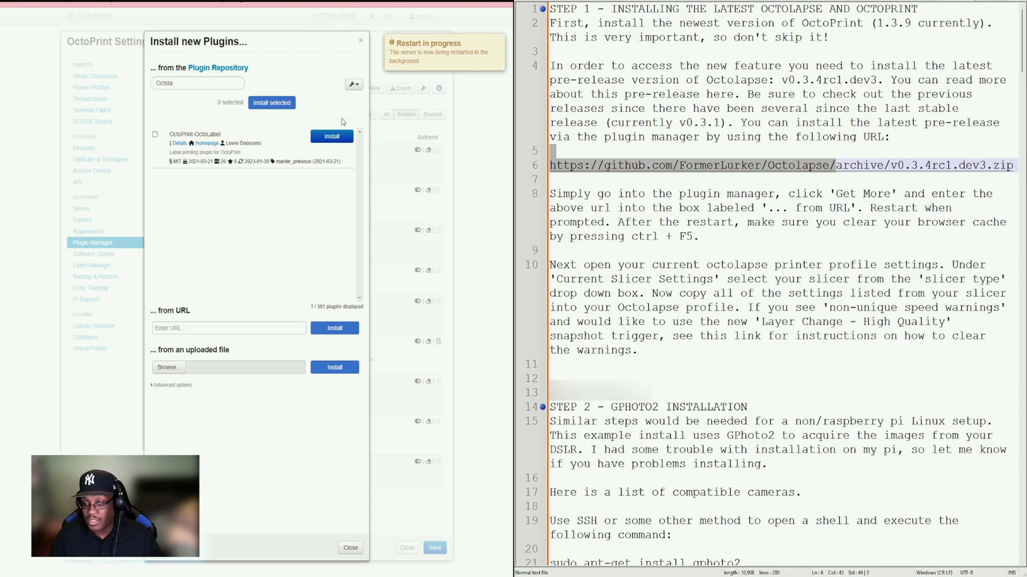
# Close the plugin dialog, save and close Settings, and go to the Octolapse tab.
pyautogui.click(349, 548)
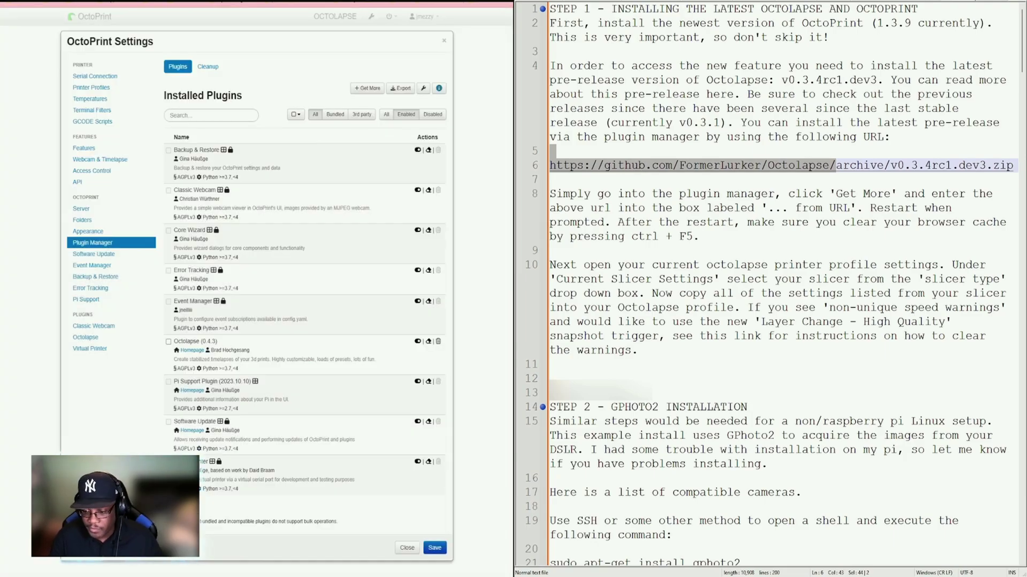
pyautogui.click(434, 547)
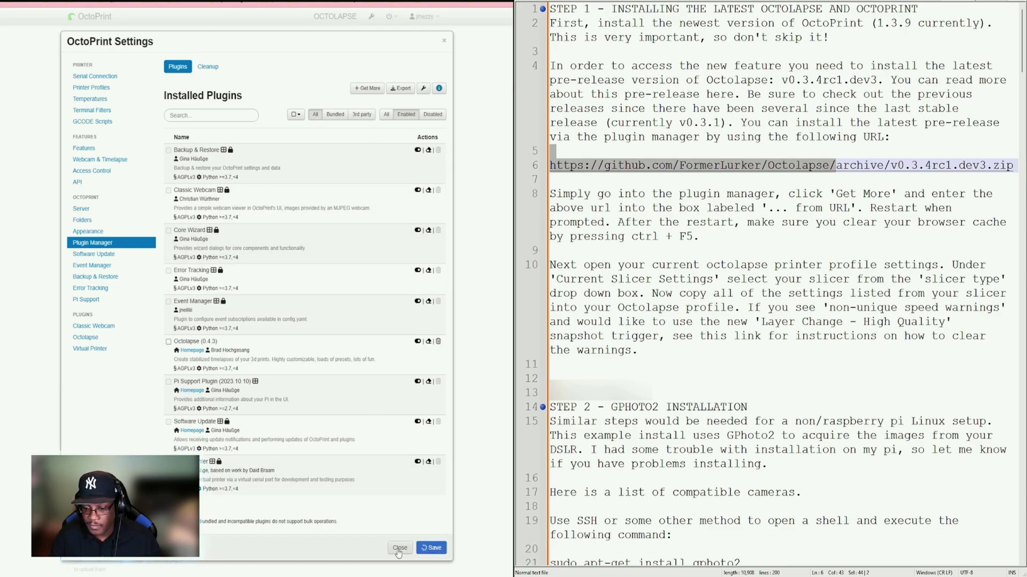
pyautogui.click(399, 549)
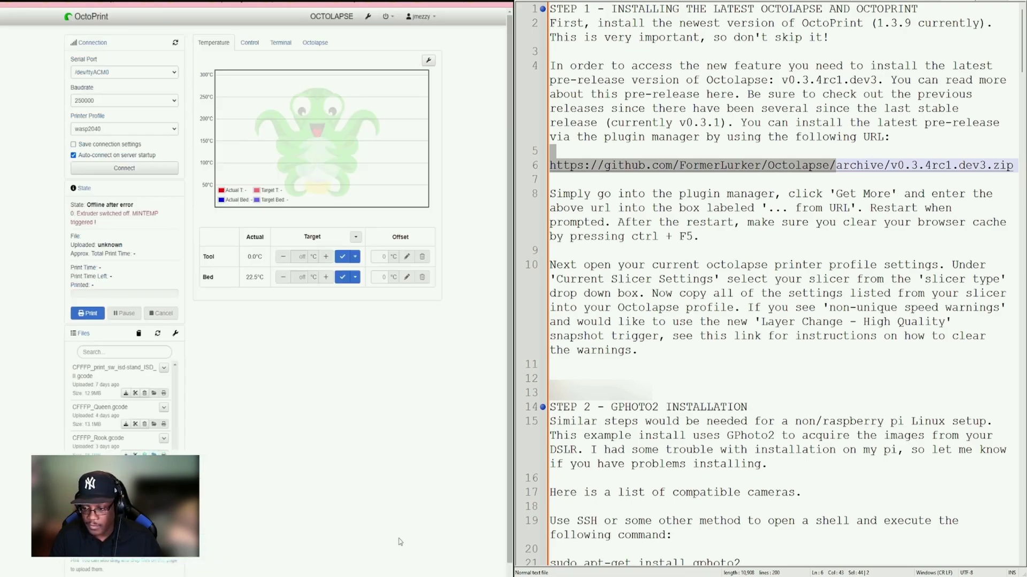
pyautogui.click(315, 43)
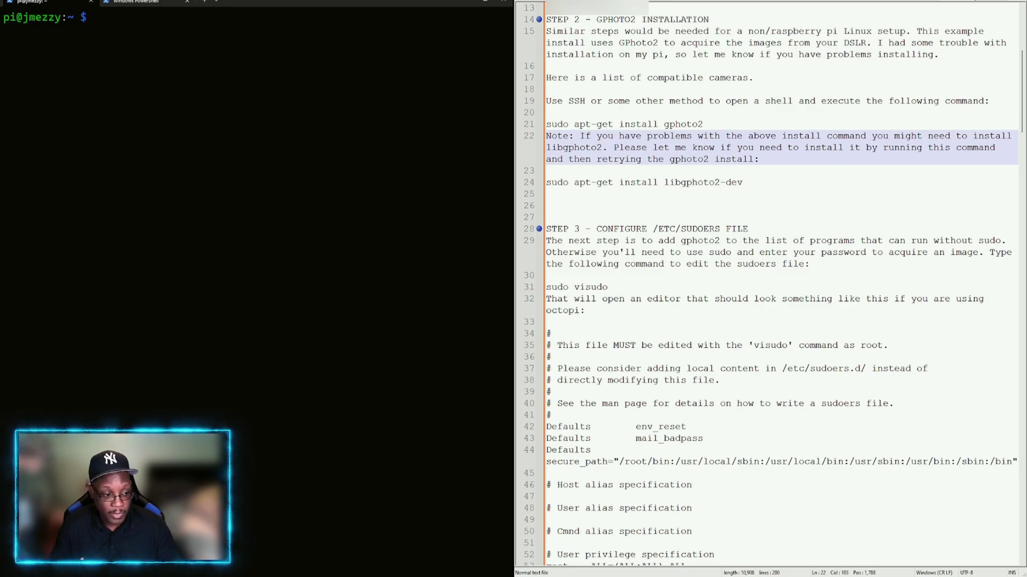
# Run sudo apt-get install for gphoto2 and libgphoto2-dev on the Pi; both are already newest.
pyautogui.tripleClick(634, 122)
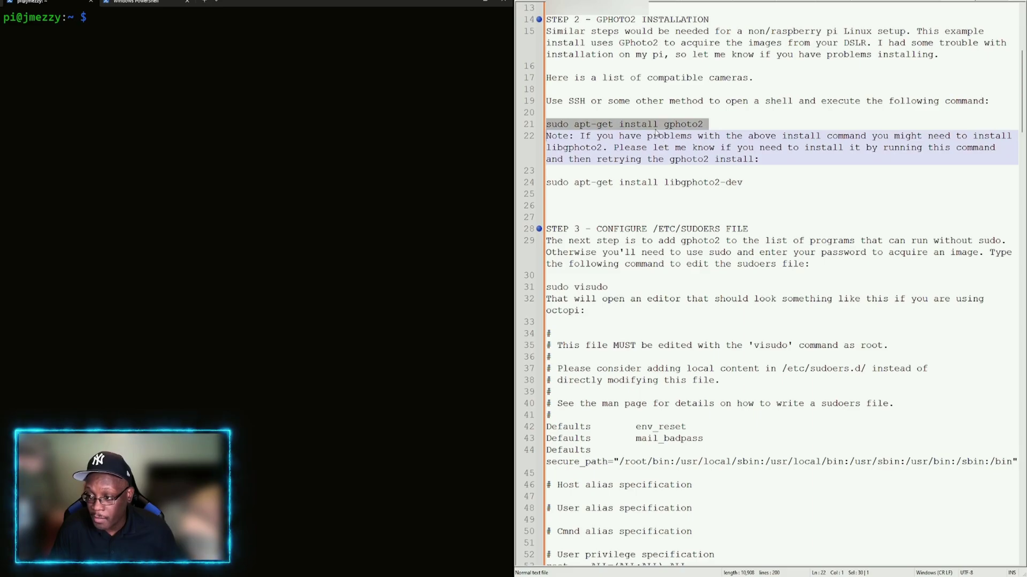
pyautogui.rightClick(261, 72)
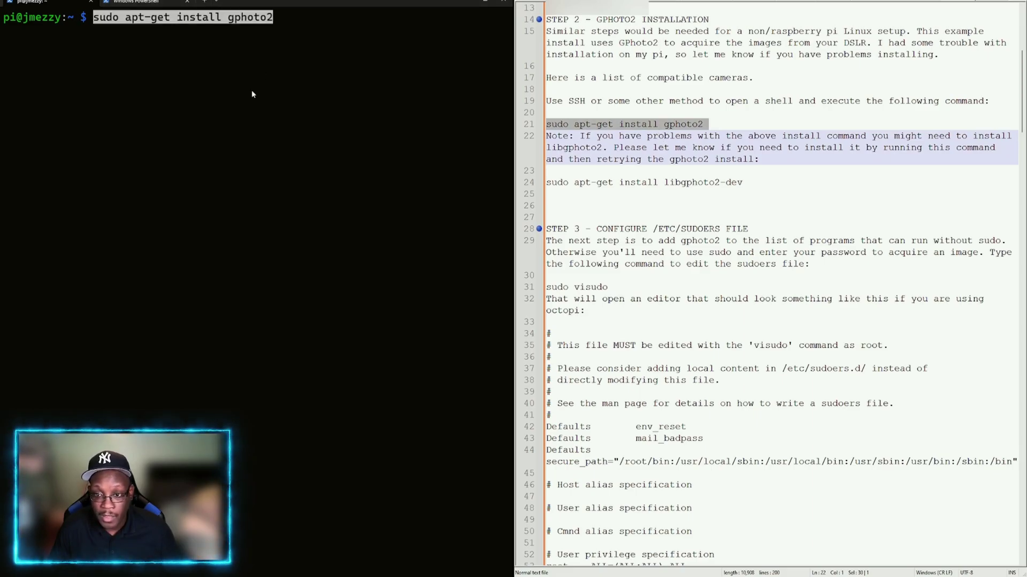
pyautogui.press('Return')
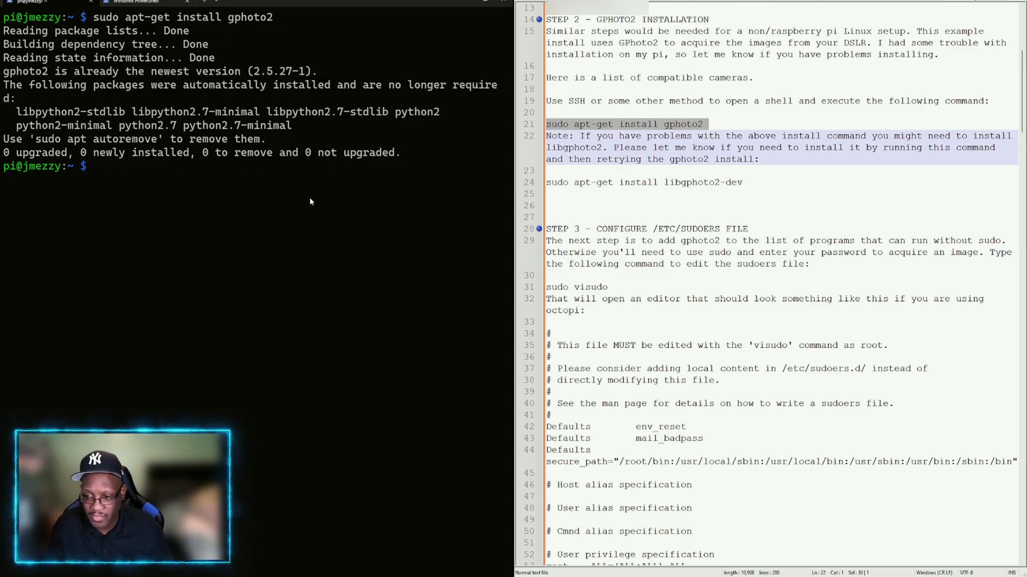
pyautogui.tripleClick(652, 184)
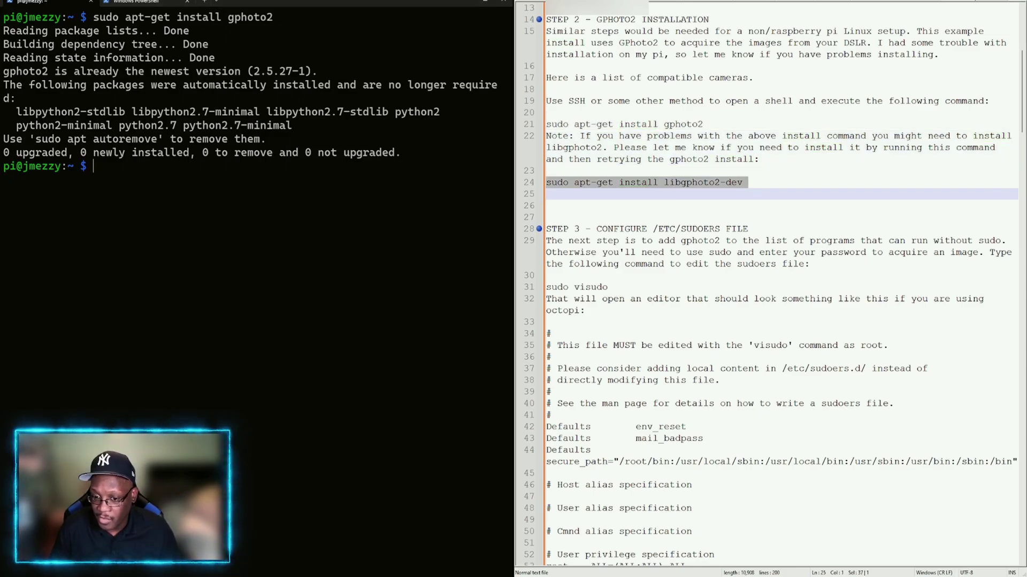
pyautogui.rightClick(152, 182)
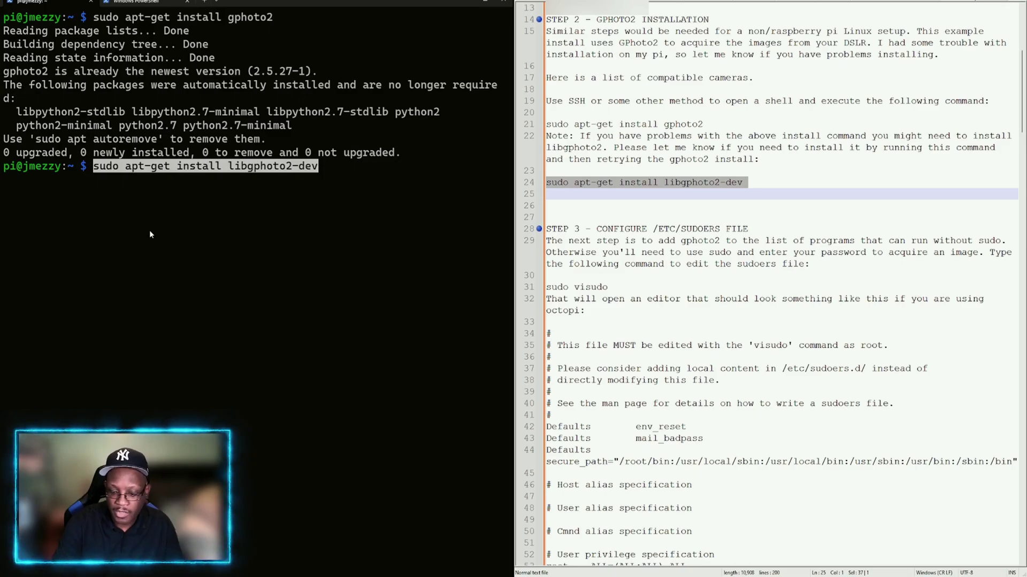
pyautogui.press('Return')
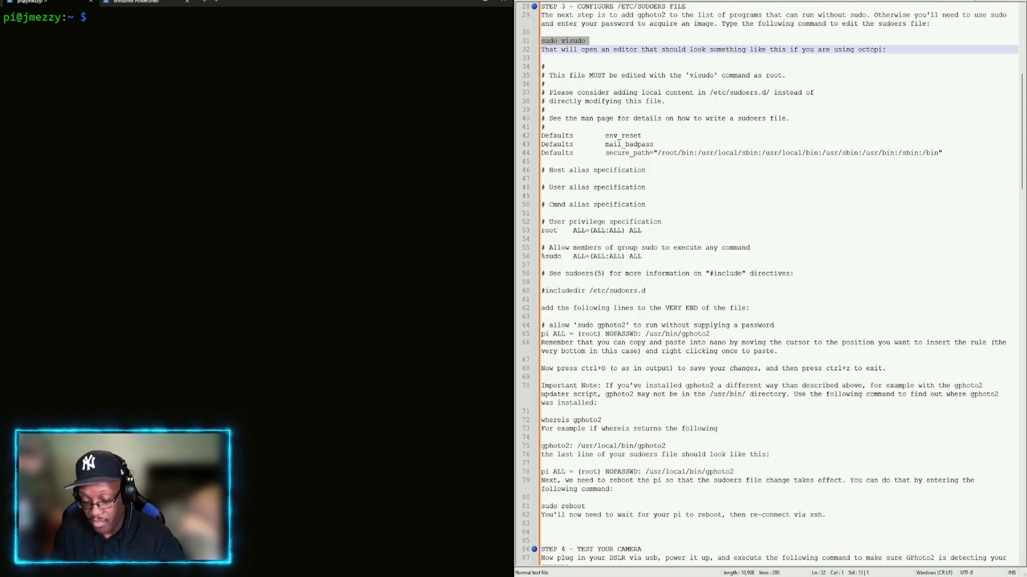
# Open the sudoers file with sudo visudo and check the includedir and gphoto2 NOPASSWD lines.
pyautogui.write('sud')
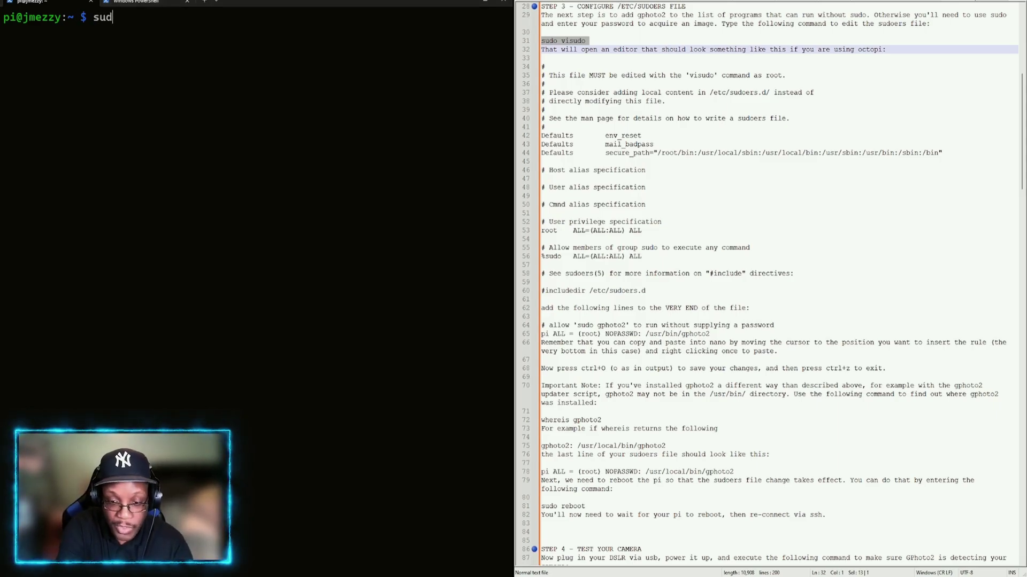
pyautogui.write('o visudo')
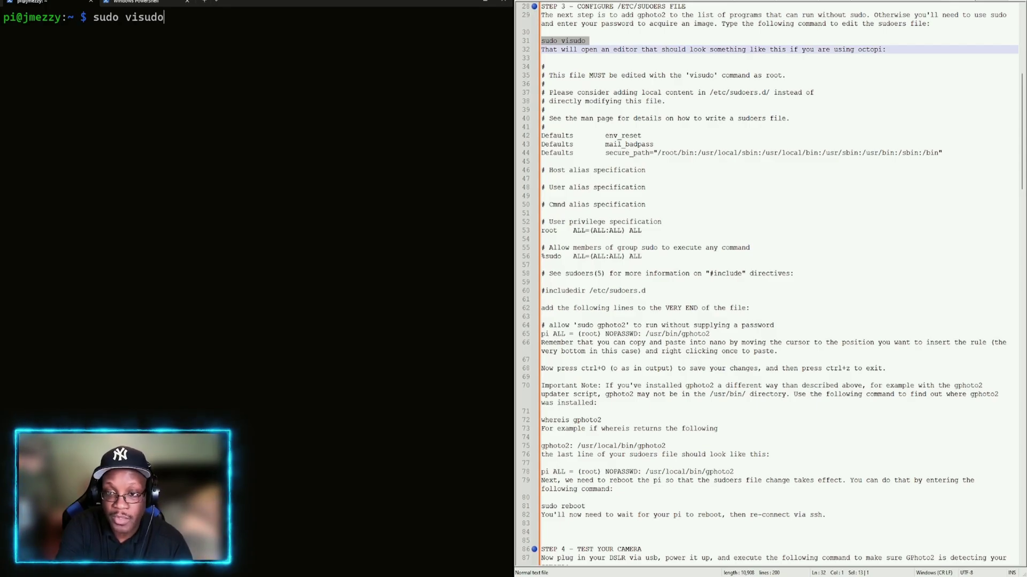
pyautogui.press('Return')
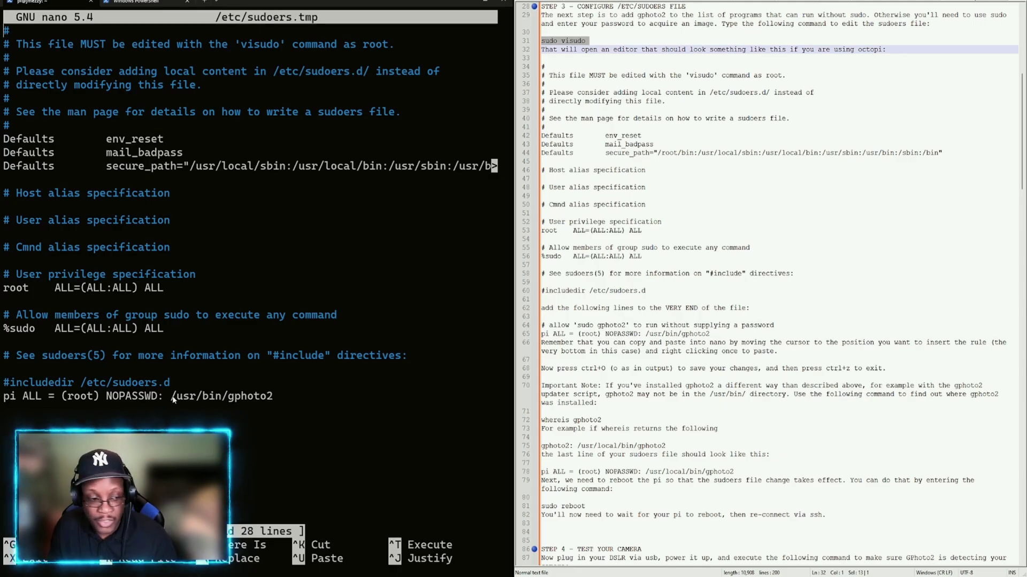
pyautogui.moveTo(286, 398); pyautogui.dragTo(3, 383)
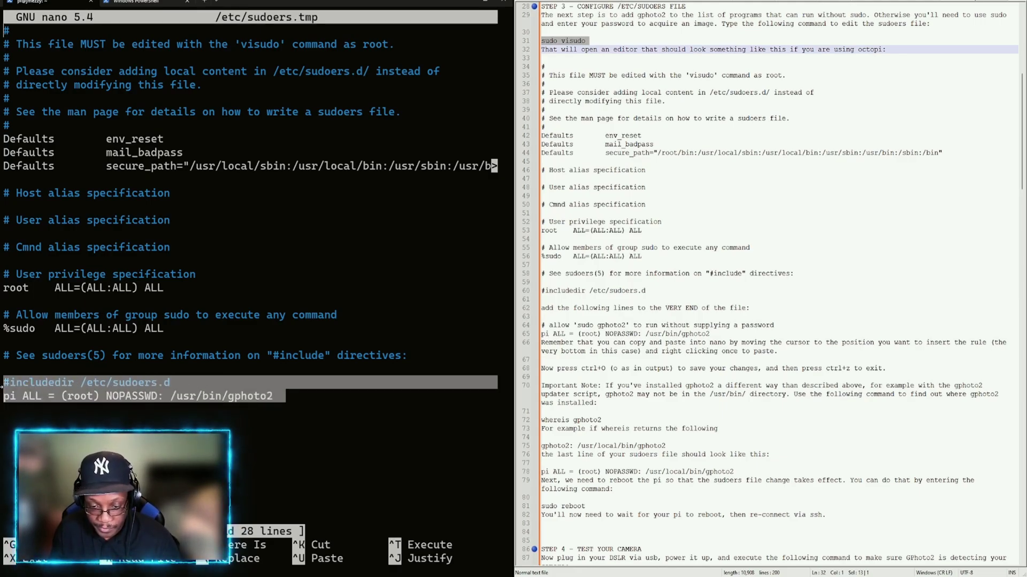
pyautogui.click(40, 411)
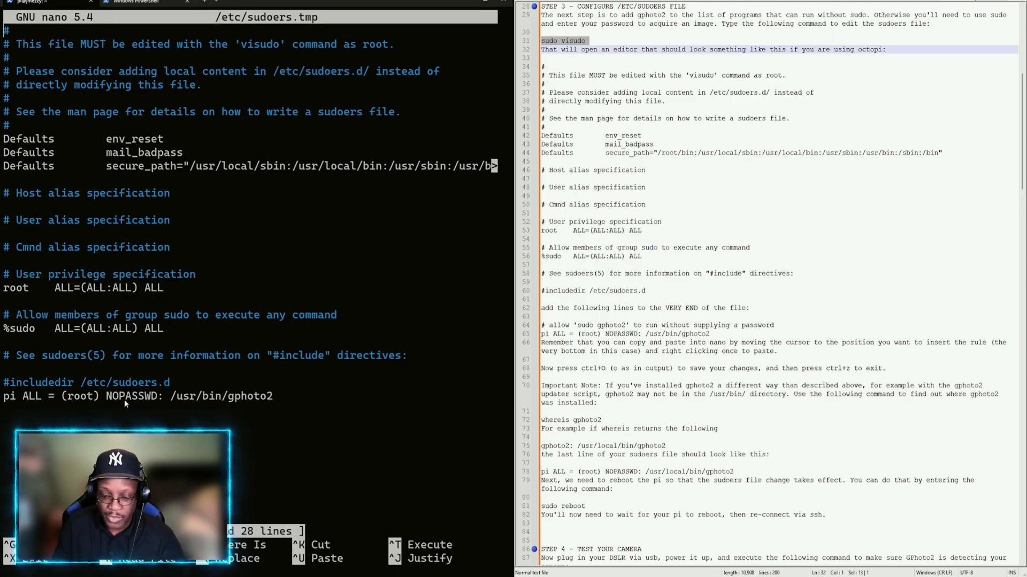
# Save the sudoers file and exit nano, which visudo rejects with a line-1 syntax error.
pyautogui.write('o')
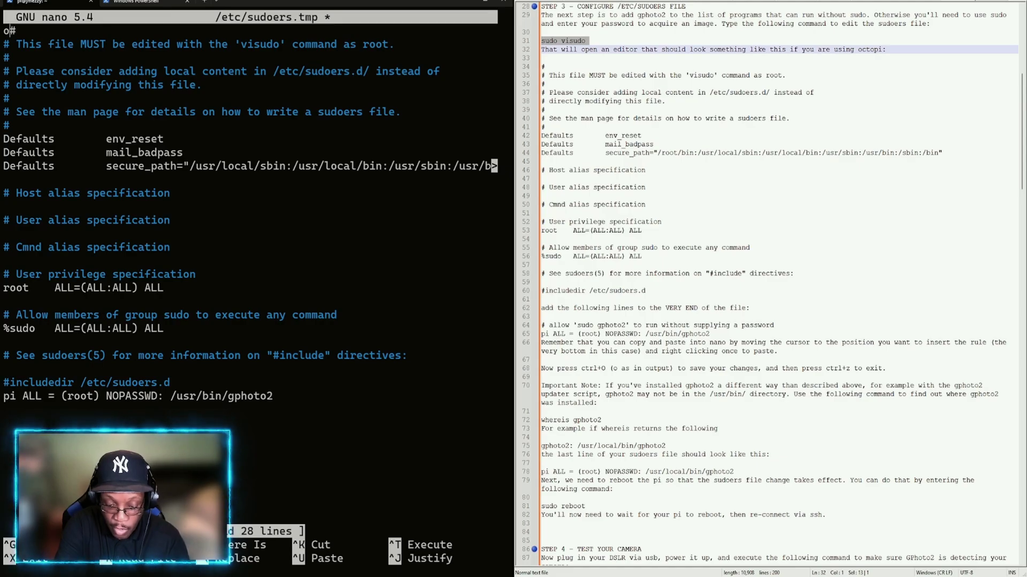
pyautogui.hotkey('ctrl', 'o')
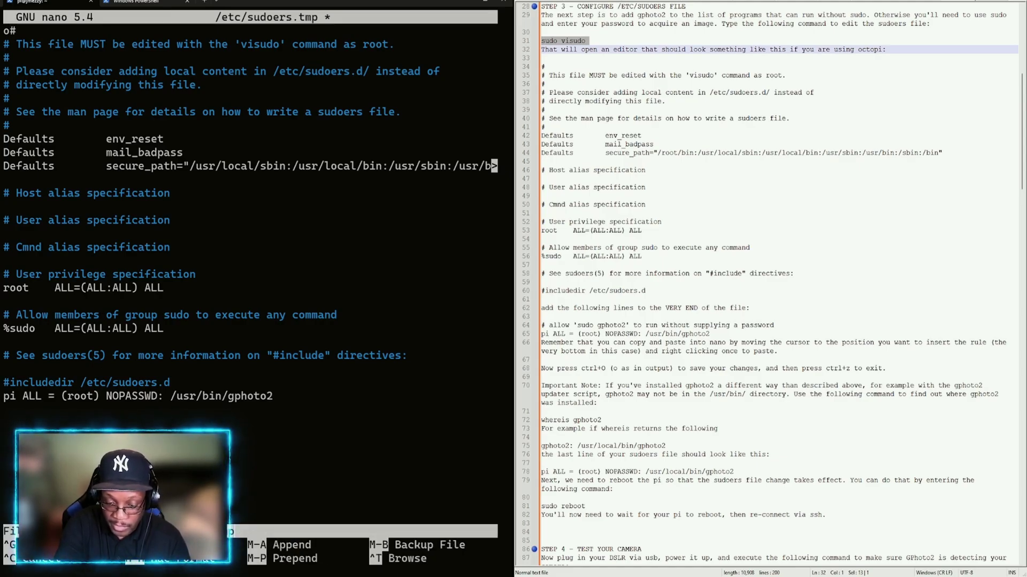
pyautogui.press('Return')
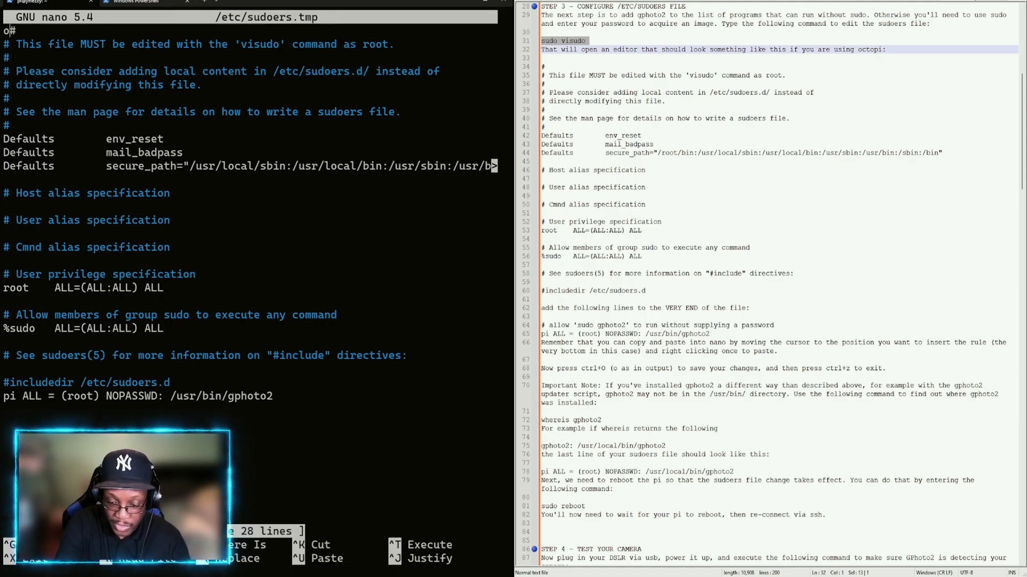
pyautogui.hotkey('ctrl', 'x')
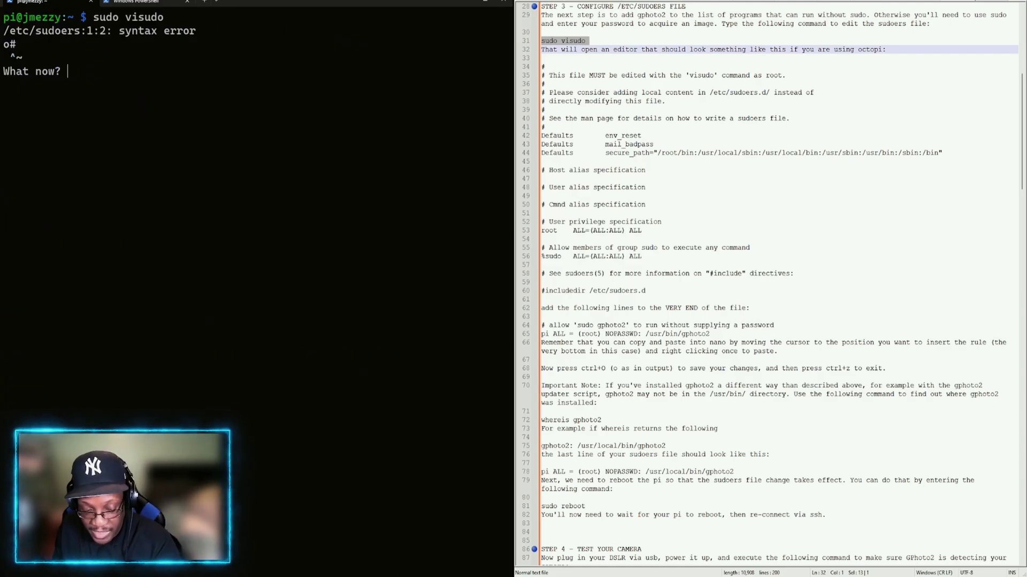
# Quit visudo, reopen the sudoers file, delete the stray 'o' on line 1, and save it.
pyautogui.write('Q')
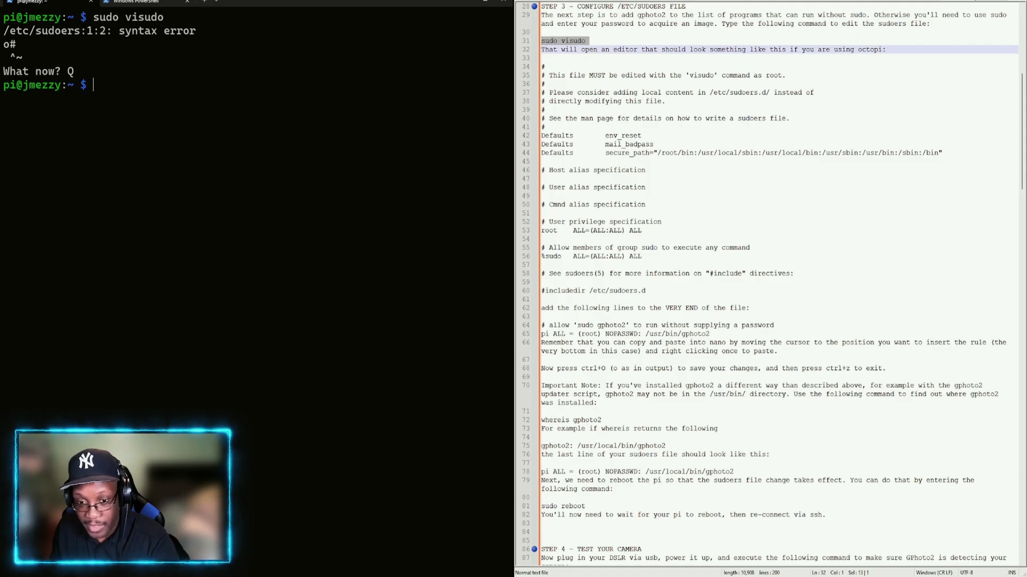
pyautogui.press('Return')
pyautogui.press('Up')
pyautogui.press('Return')
pyautogui.press('Up')
pyautogui.press('Delete')
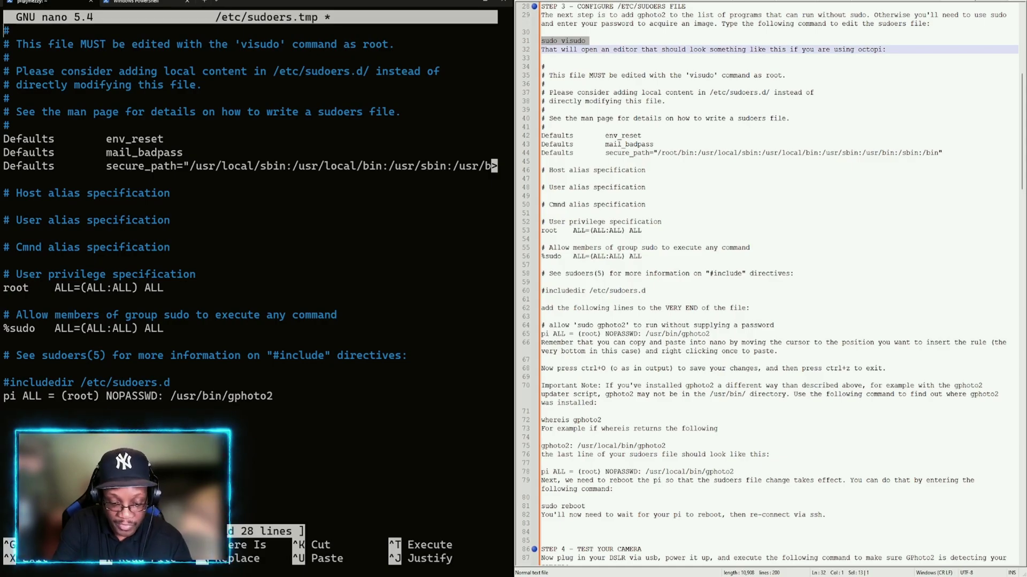
pyautogui.hotkey('ctrl', 'o')
pyautogui.press('Return')
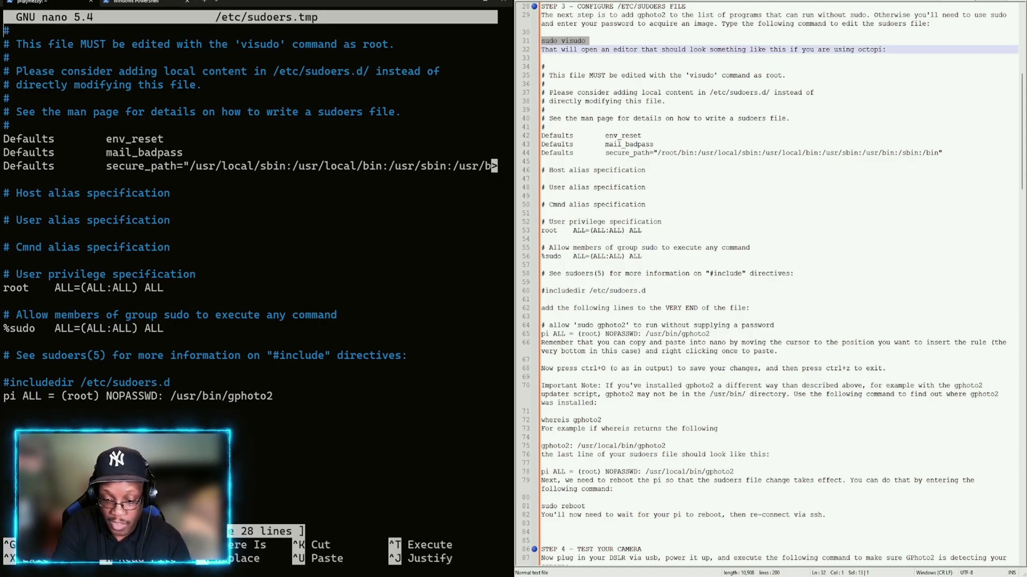
pyautogui.hotkey('ctrl', 'x')
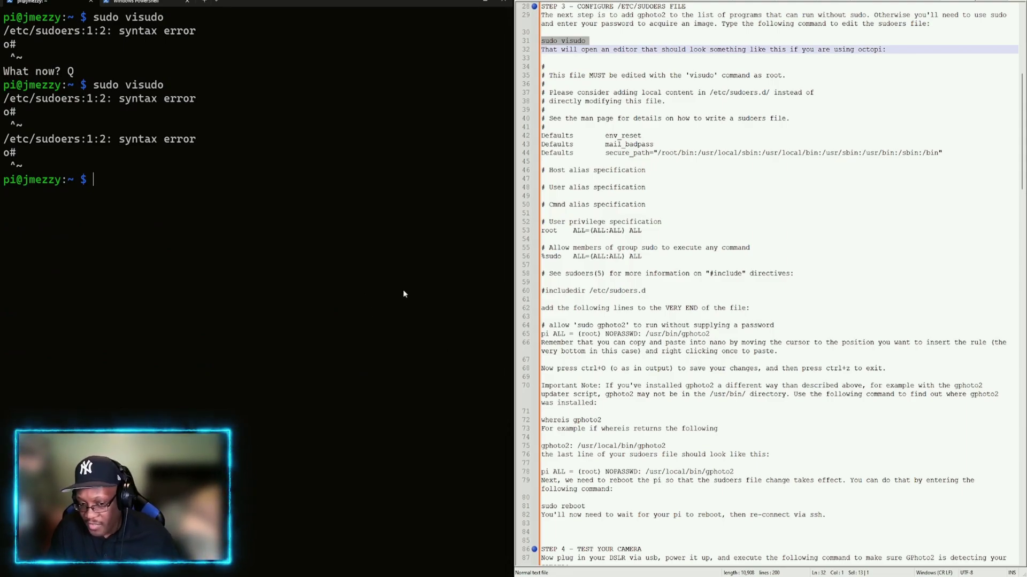
# Locate gphoto2 with whereis (/usr/bin/gphoto2), then reopen sudoers in visudo and save it again.
pyautogui.write('whereis  gphoto2')
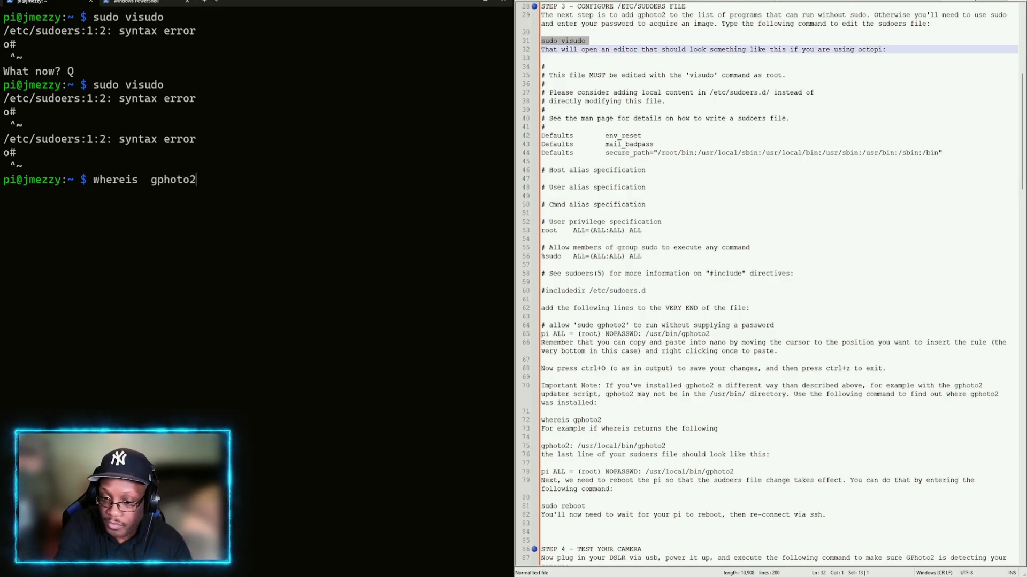
pyautogui.press('Return')
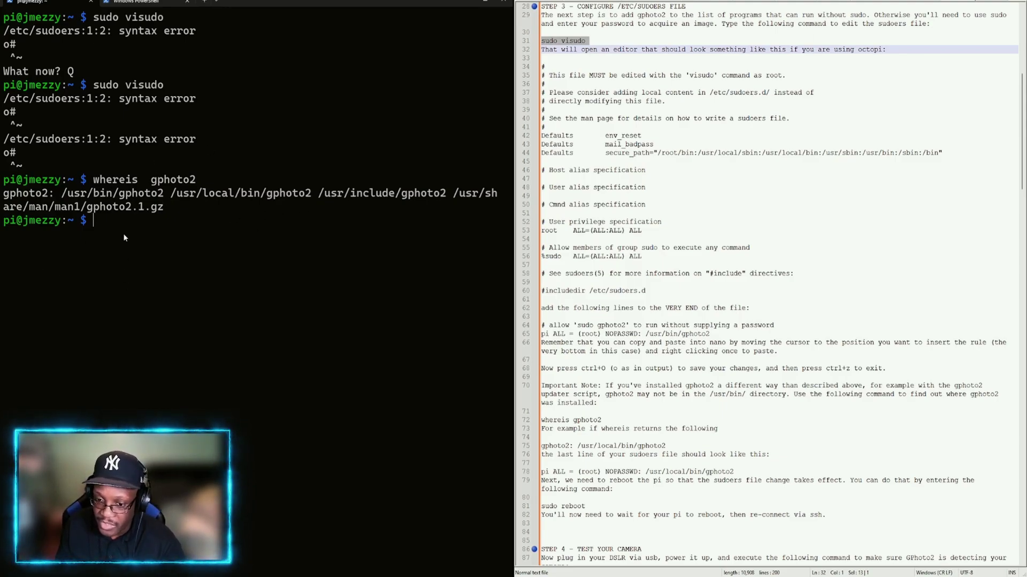
pyautogui.press('Up')
pyautogui.press('Up')
pyautogui.press('Return')
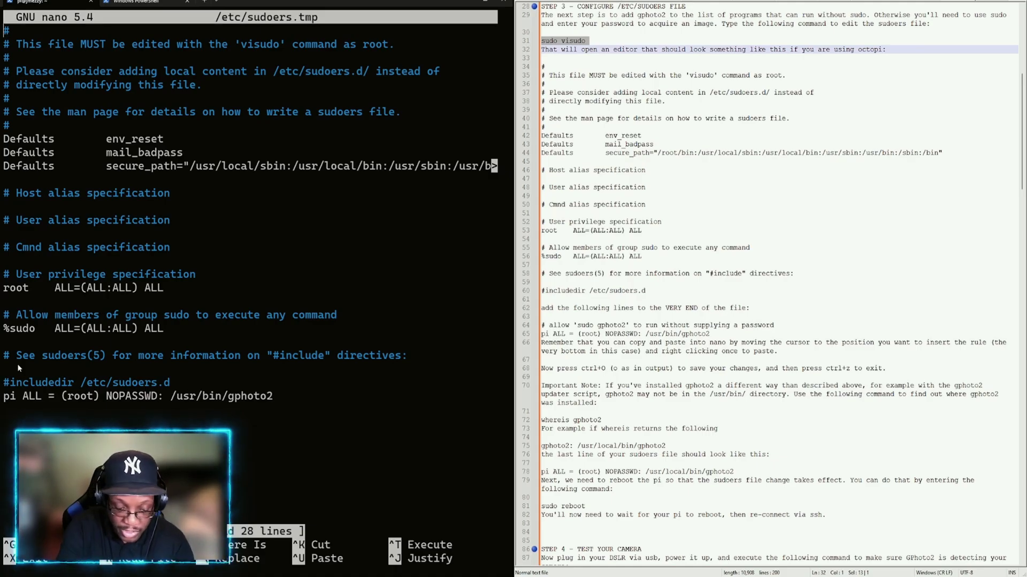
pyautogui.hotkey('ctrl', 'o')
pyautogui.press('Return')
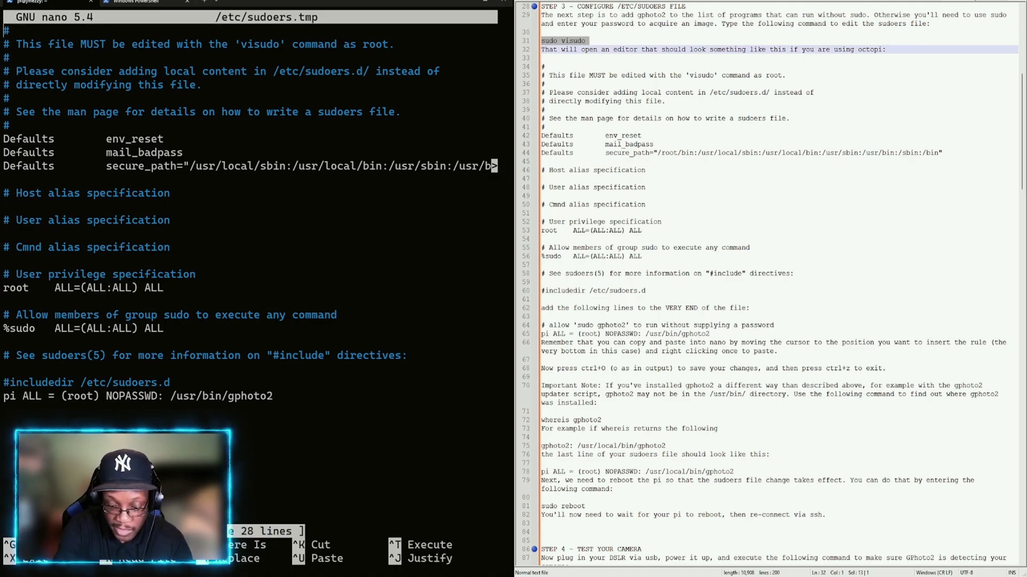
pyautogui.hotkey('ctrl', 'x')
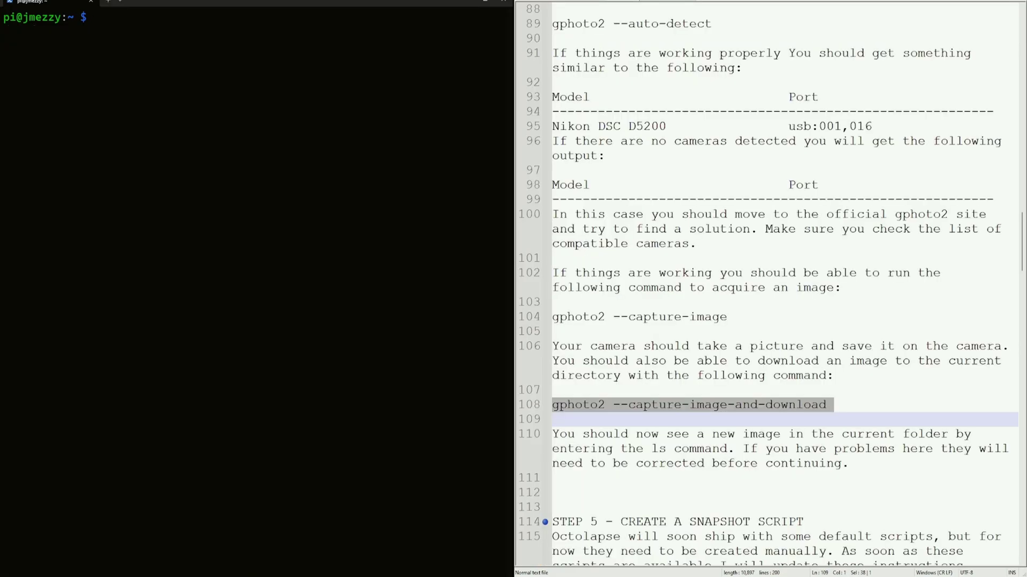
# Run gphoto2 --auto-detect, which lists the Sony Alpha-A6000 on usb:001,026.
pyautogui.scroll(3, 772, 284)
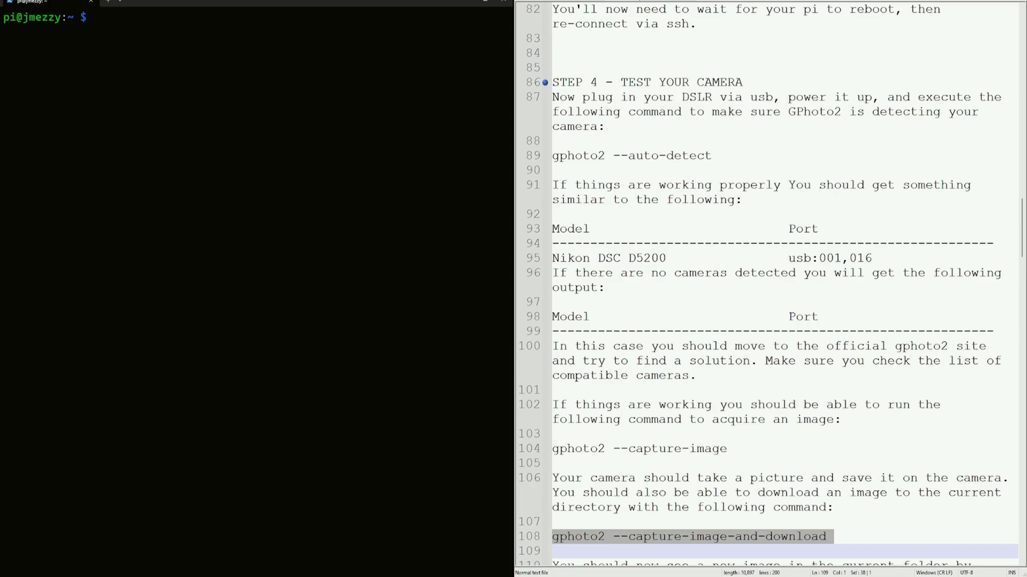
pyautogui.click(351, 96)
pyautogui.tripleClick(609, 157)
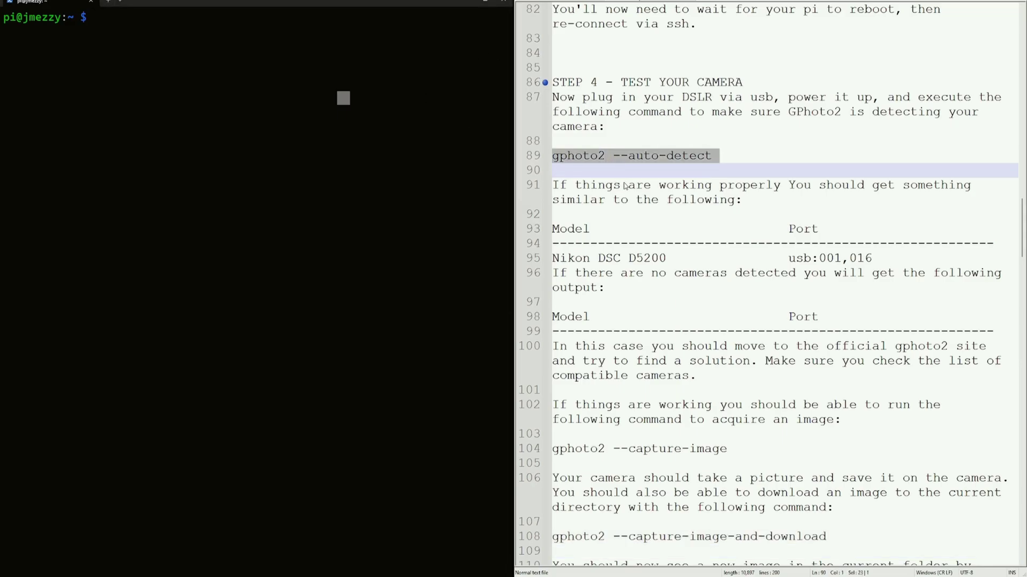
pyautogui.hotkey('ctrl', 'v')
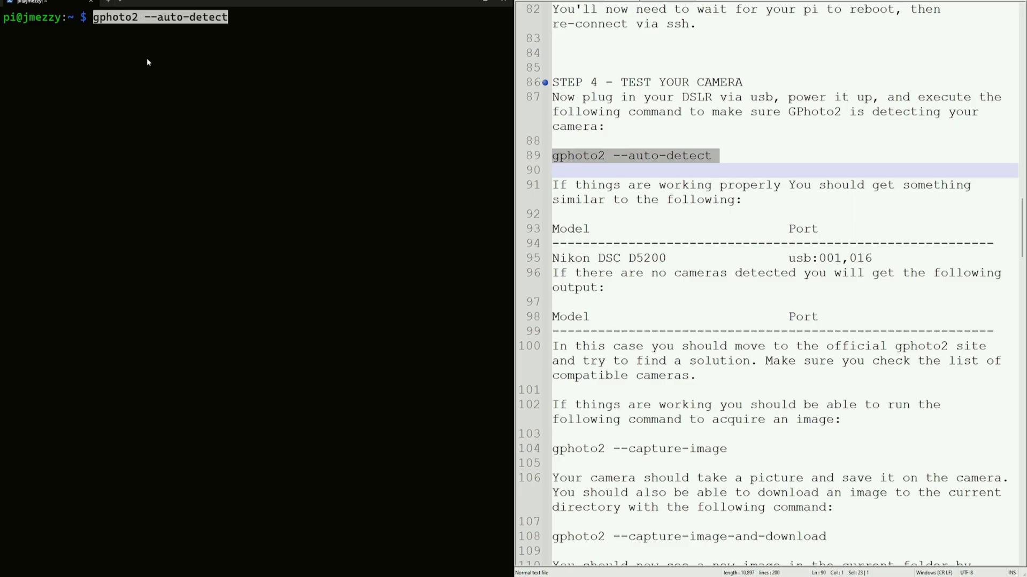
pyautogui.press('Return')
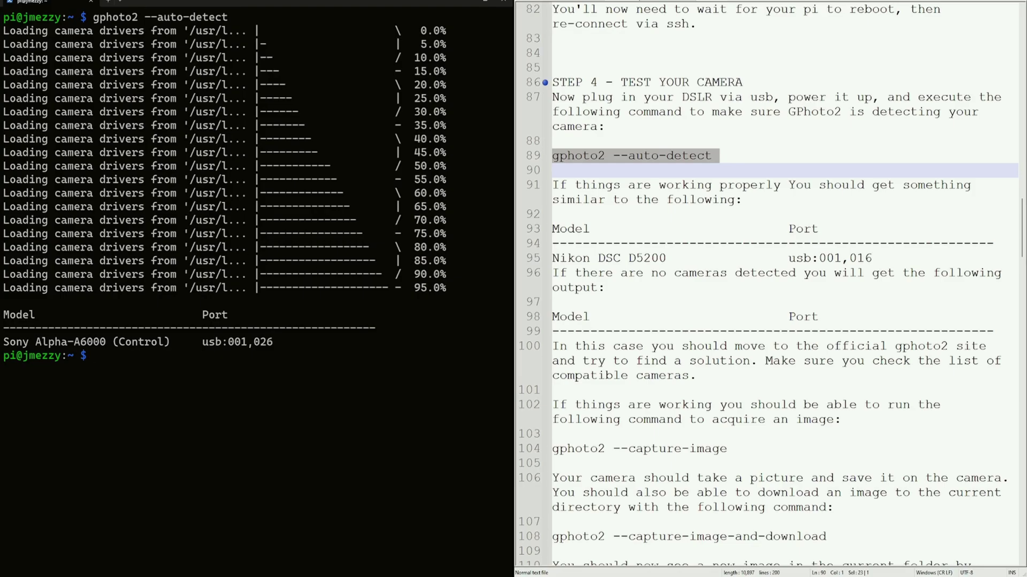
# Copy the gphoto2 --capture-image command from the guide.
pyautogui.scroll(-2, 768, 284)
pyautogui.scroll(3, 769, 284)
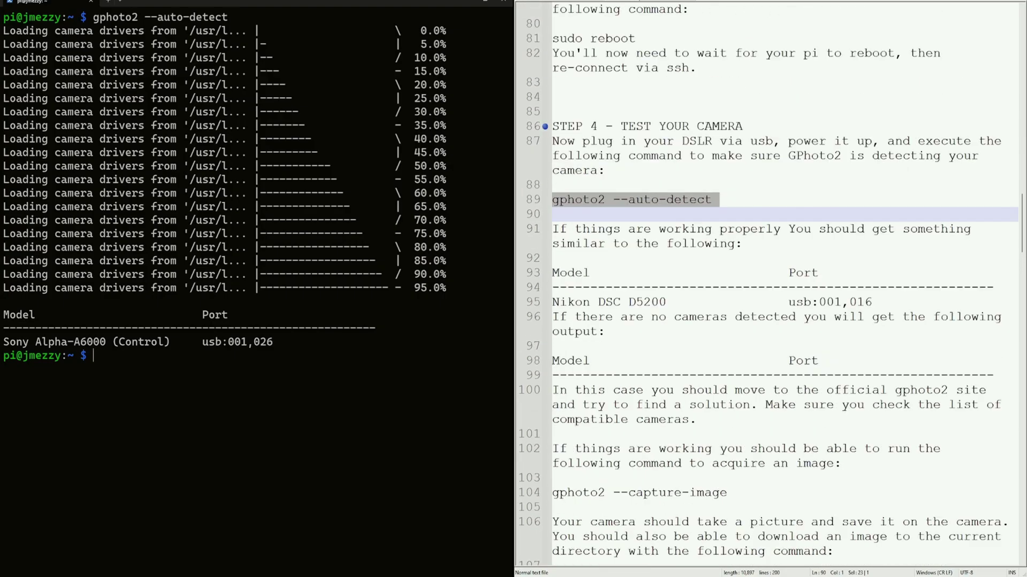
pyautogui.scroll(-2, 769, 285)
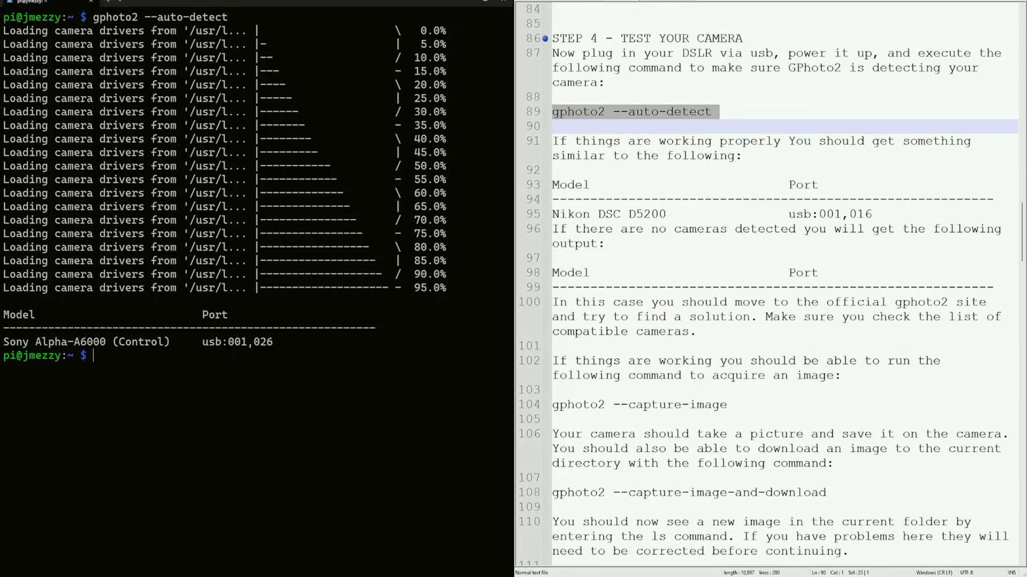
pyautogui.tripleClick(643, 406)
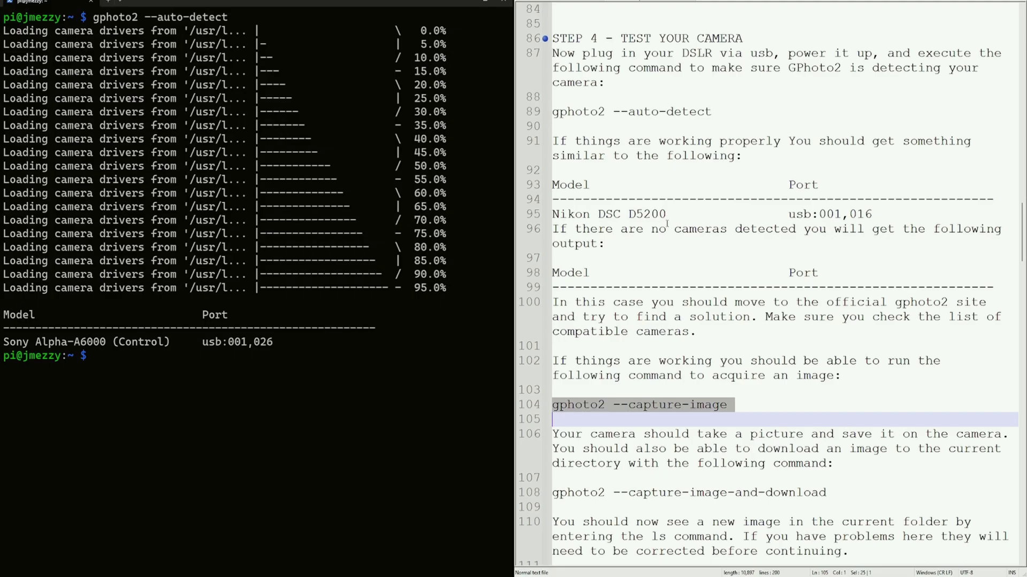
# Take a test photo with gphoto2 --capture-image, saved as capt0000.jpg, then run rm capt0000.jpg.
pyautogui.rightClick(225, 390)
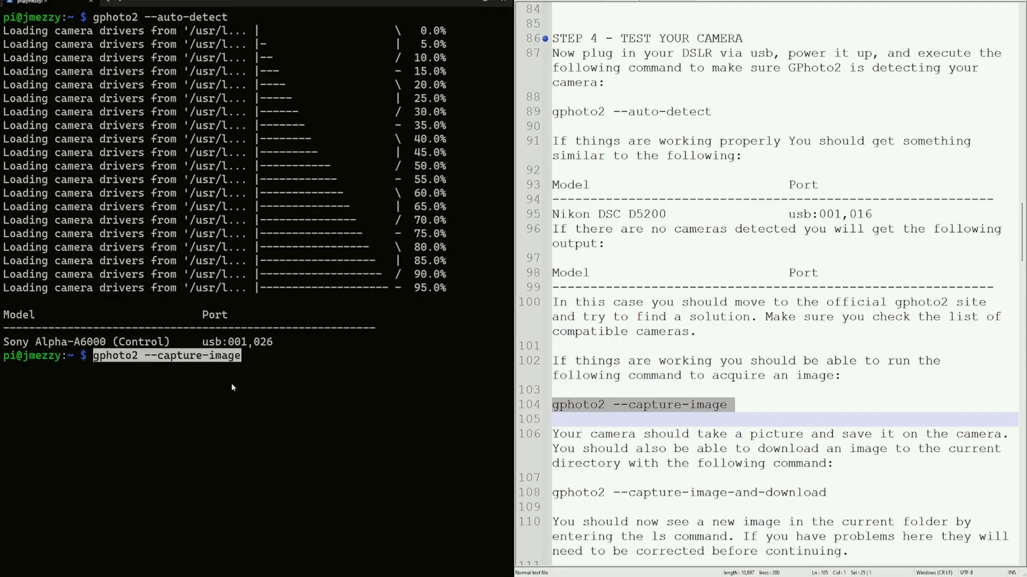
pyautogui.press('Return')
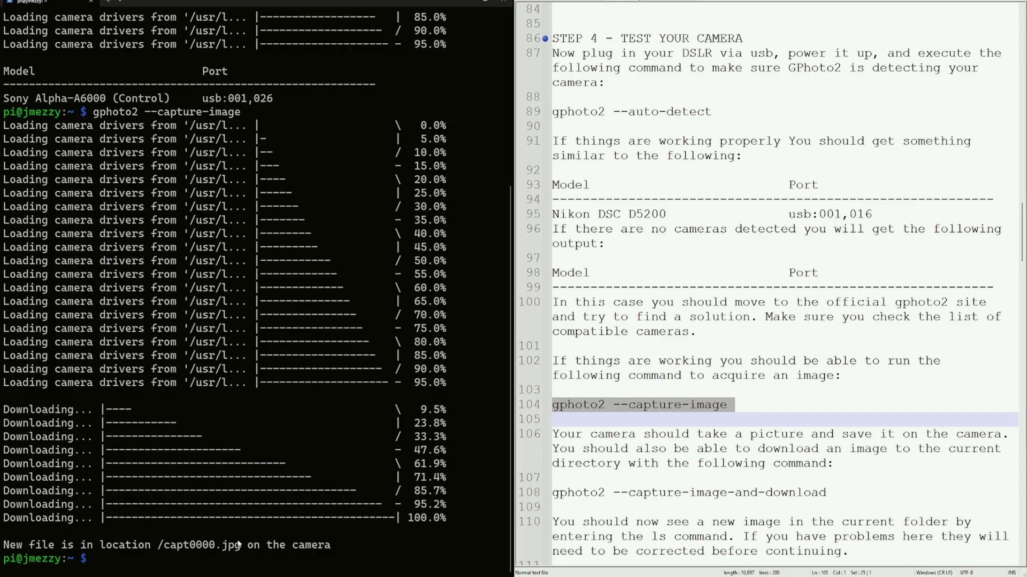
pyautogui.write('rm')
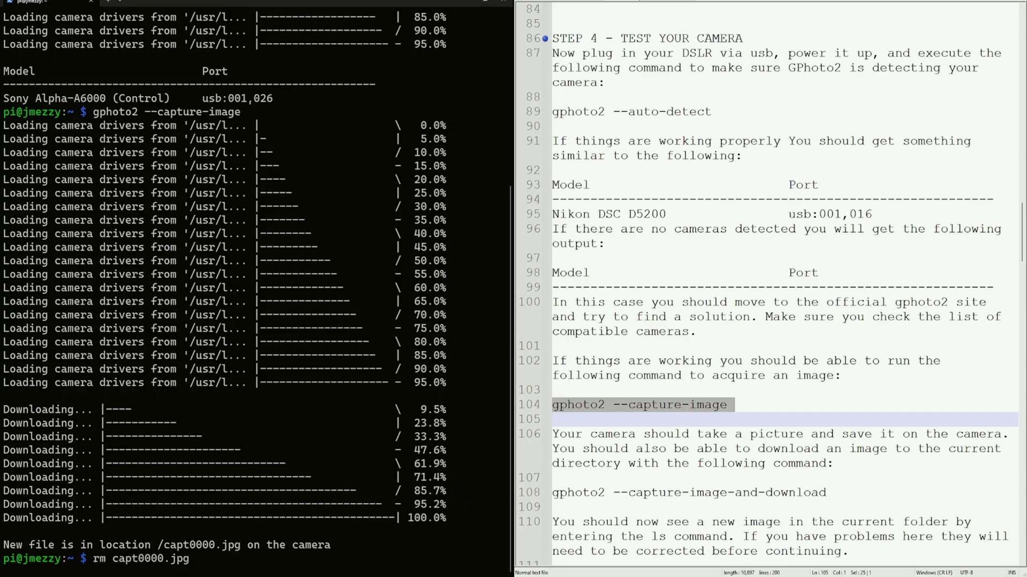
pyautogui.write(' capt0000.jpg')
pyautogui.press('Return')
pyautogui.press('Return')
pyautogui.press('Return')
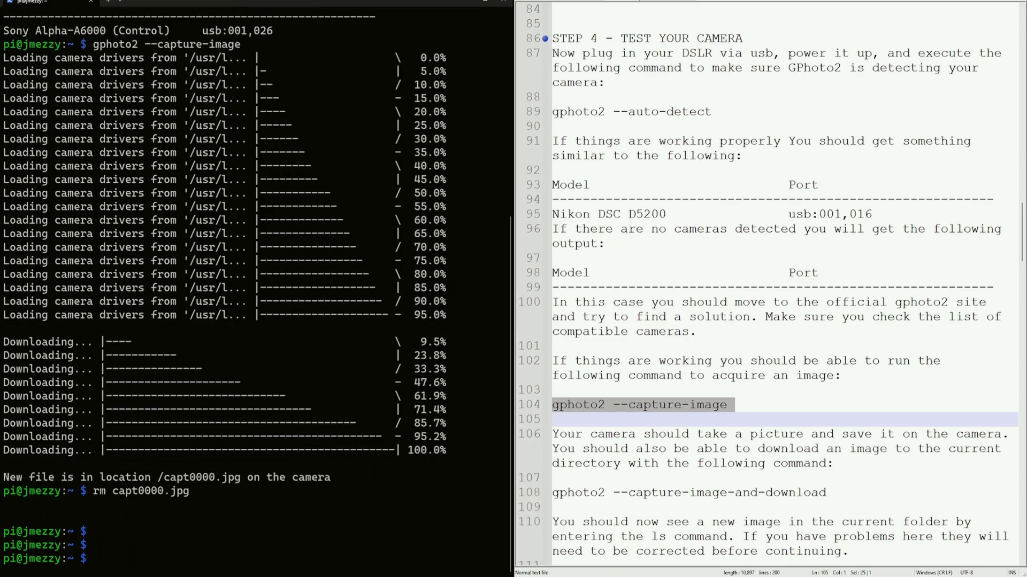
# Capture a photo and download it to the Pi with gphoto2 --capture-image-and-download.
pyautogui.tripleClick(738, 493)
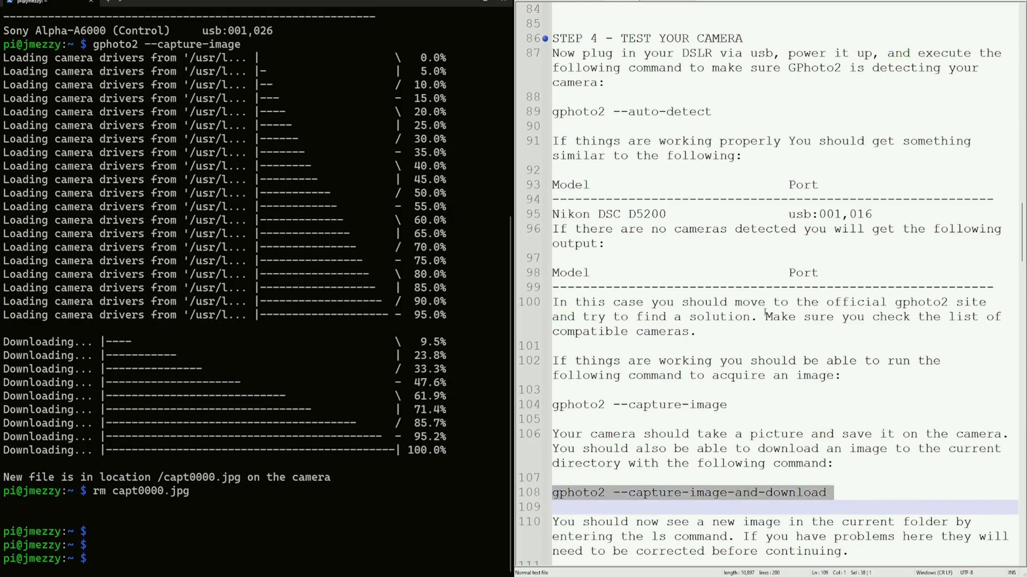
pyautogui.click(195, 529)
pyautogui.hotkey('ctrl', 'v')
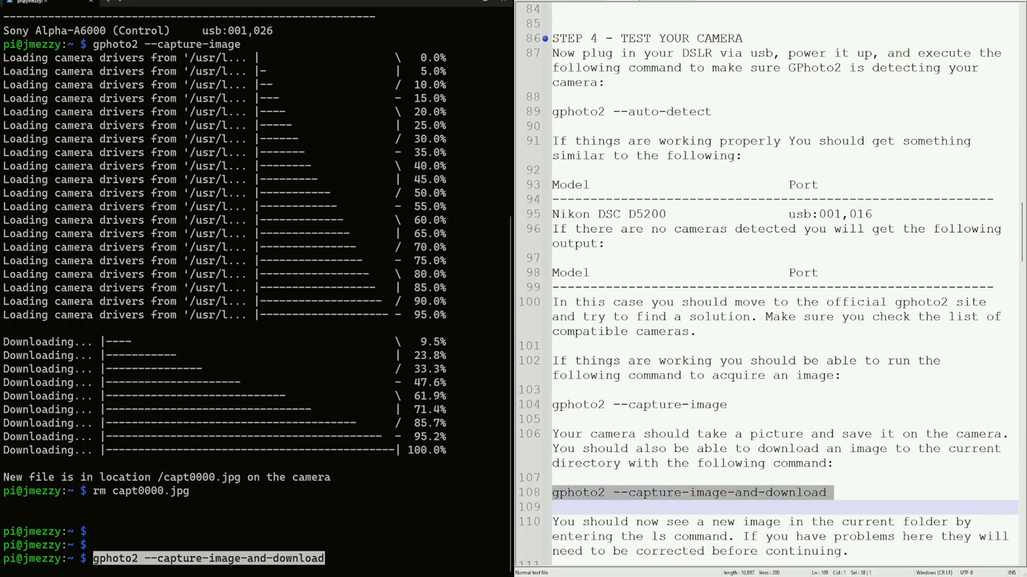
pyautogui.press('Return')
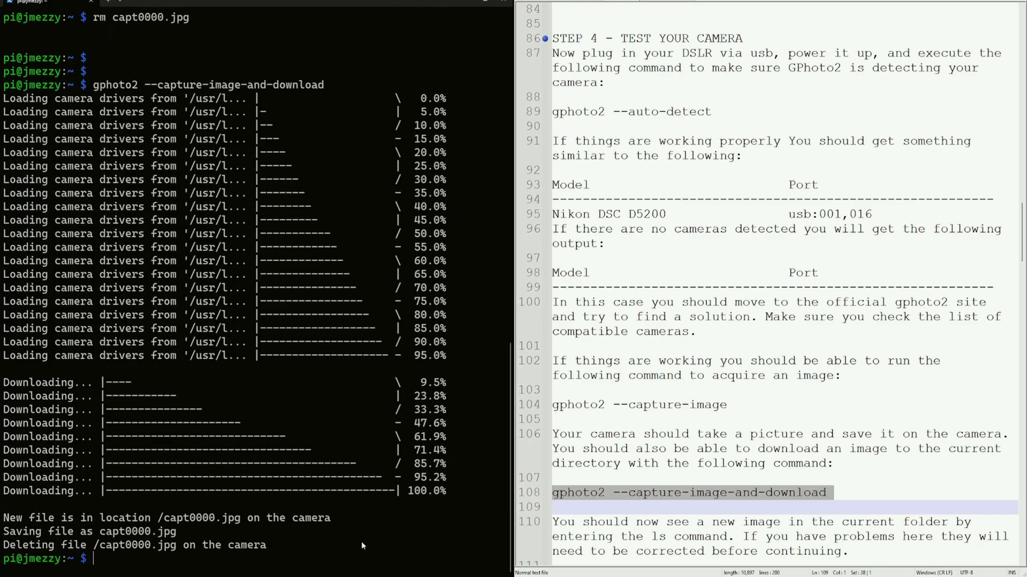
# List the home folder to confirm capt0000.jpg, then delete it with rm.
pyautogui.write('ls')
pyautogui.press('Return')
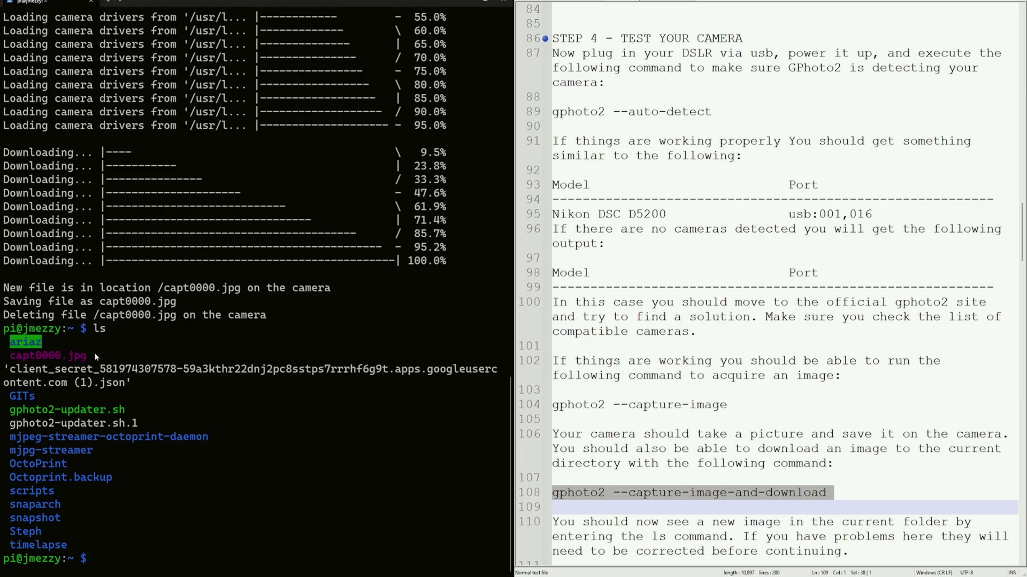
pyautogui.write('rm capt0000.jpg')
pyautogui.press('Return')
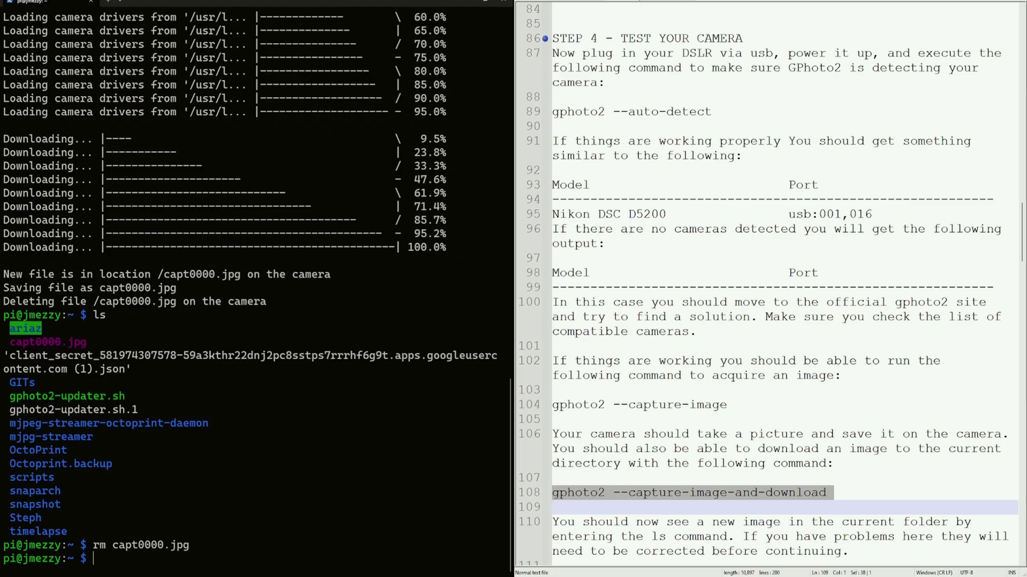
pyautogui.scroll(-4, 768, 284)
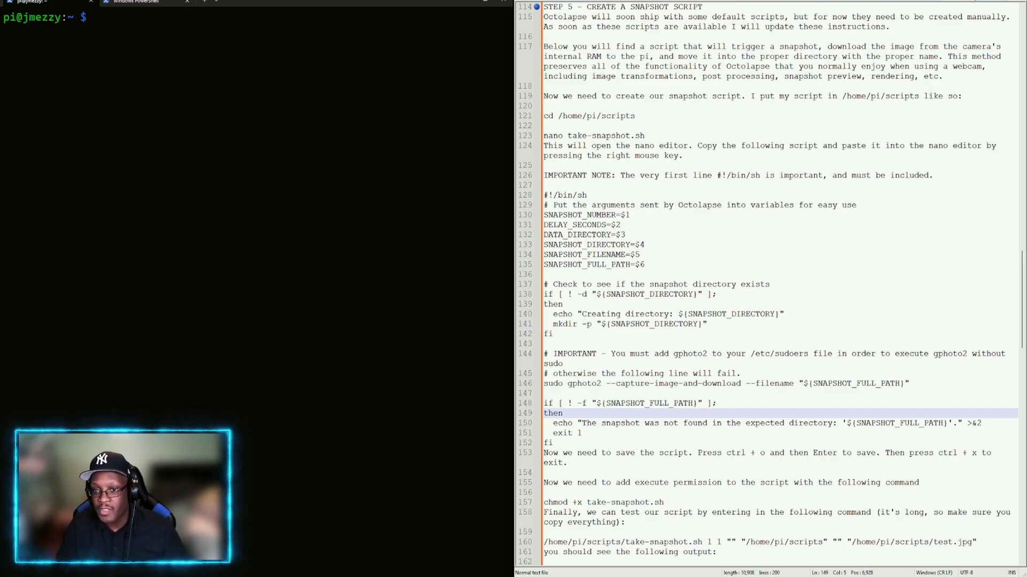
# Change into the /home/pi/scripts folder.
pyautogui.write('cd')
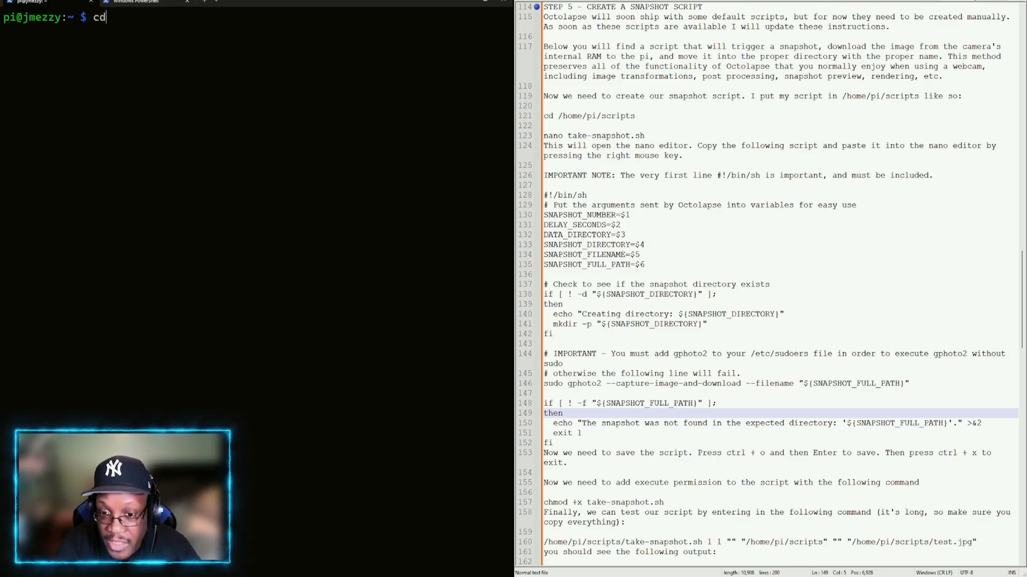
pyautogui.write(' /home/lp')
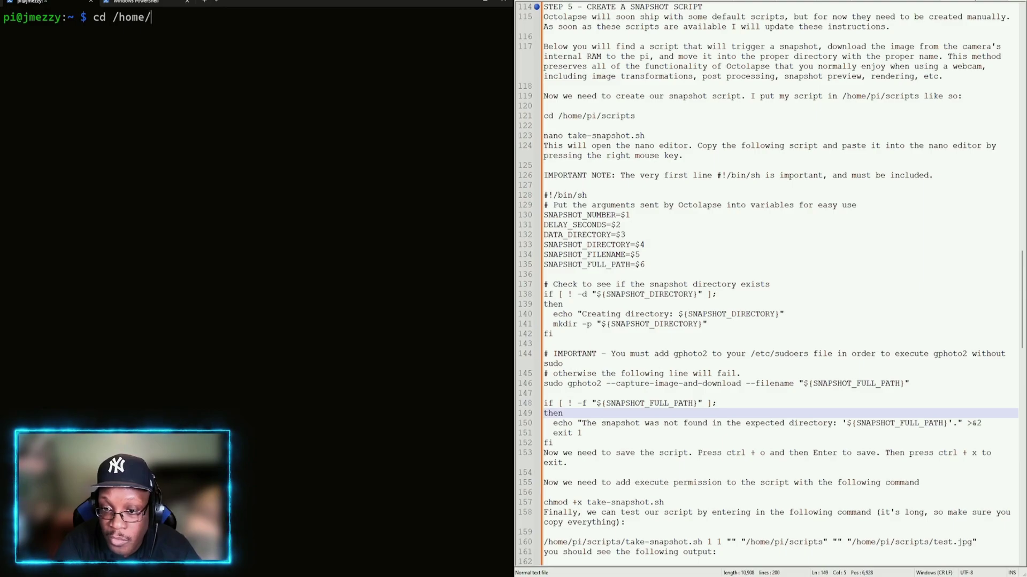
pyautogui.press('BackSpace')
pyautogui.press('BackSpace')
pyautogui.write('pi/sc')
pyautogui.press('Tab')
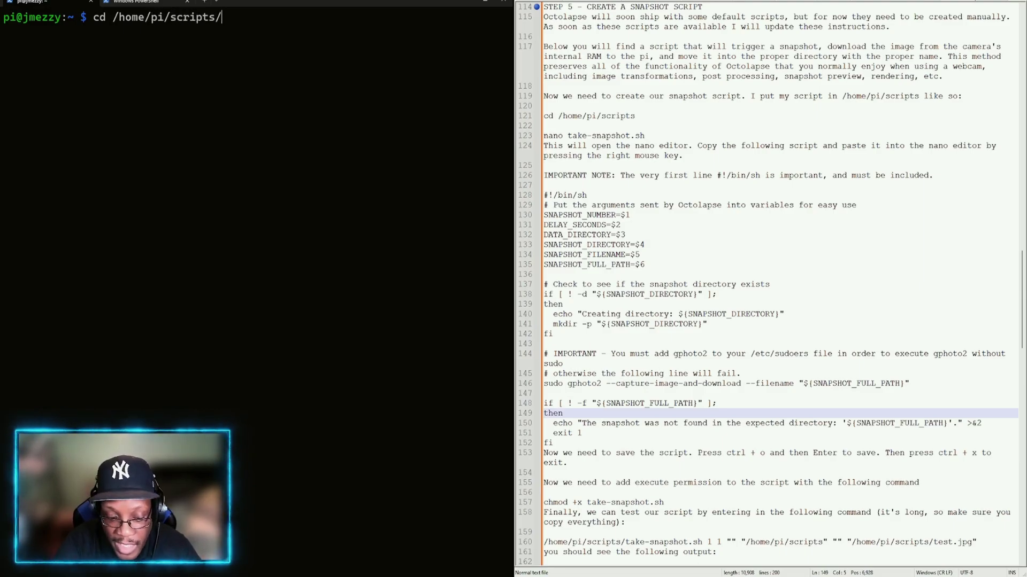
pyautogui.press('Return')
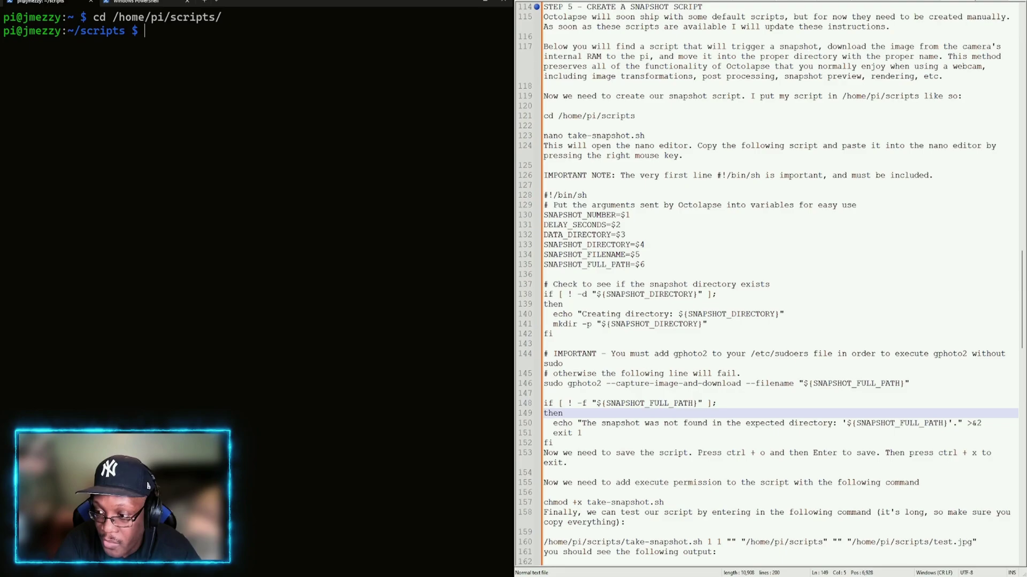
# Check take-snapshot.sh in nano, then start a new empty file named take-snapshots.sh.
pyautogui.write('nano')
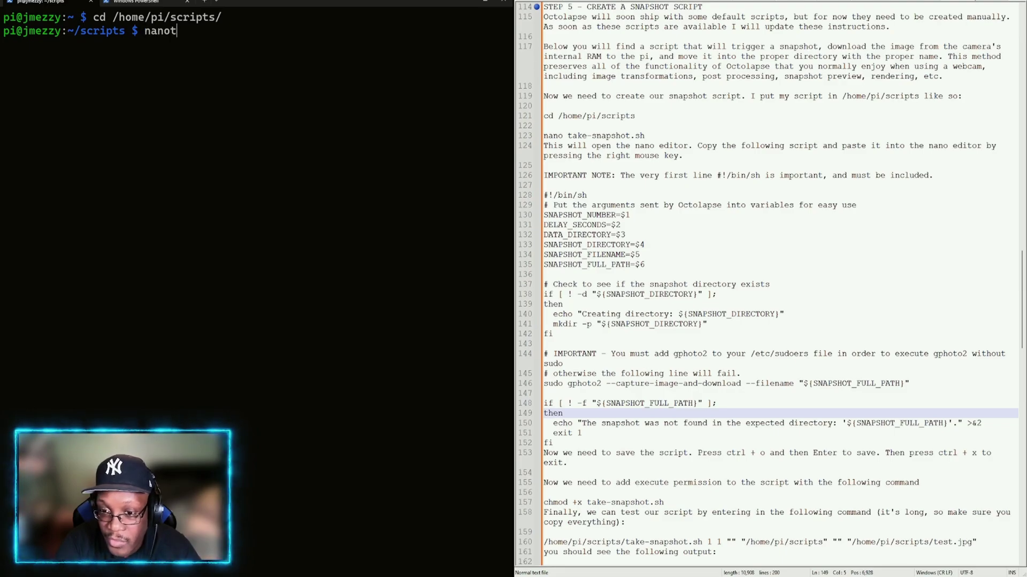
pyautogui.write(' ta')
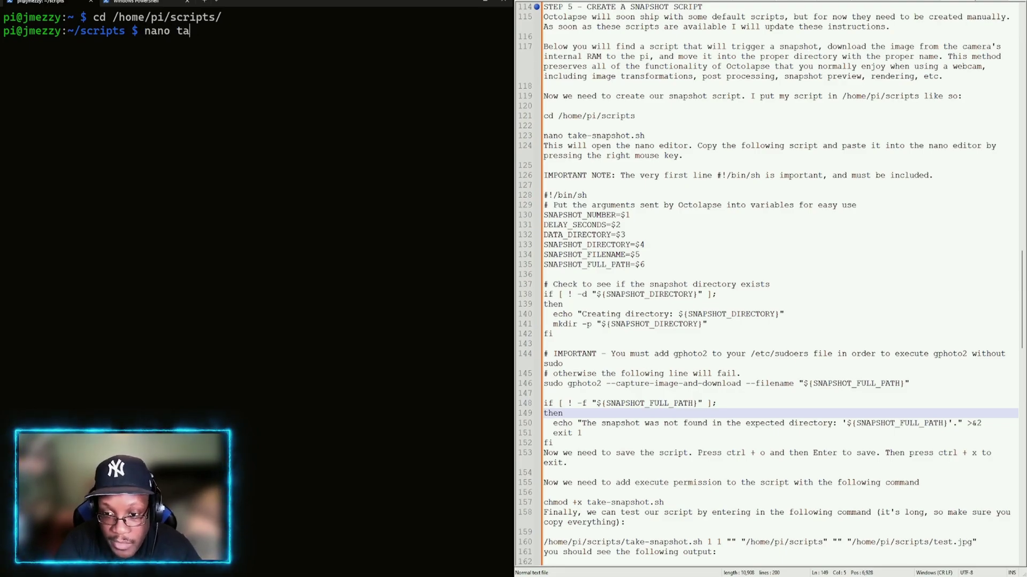
pyautogui.write('ke-snapshot.sh')
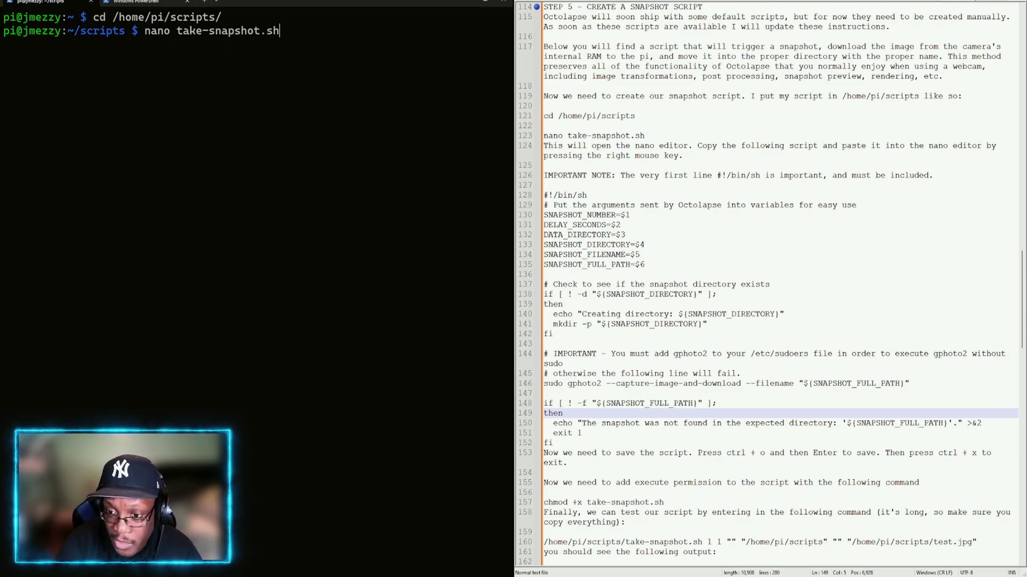
pyautogui.press('Return')
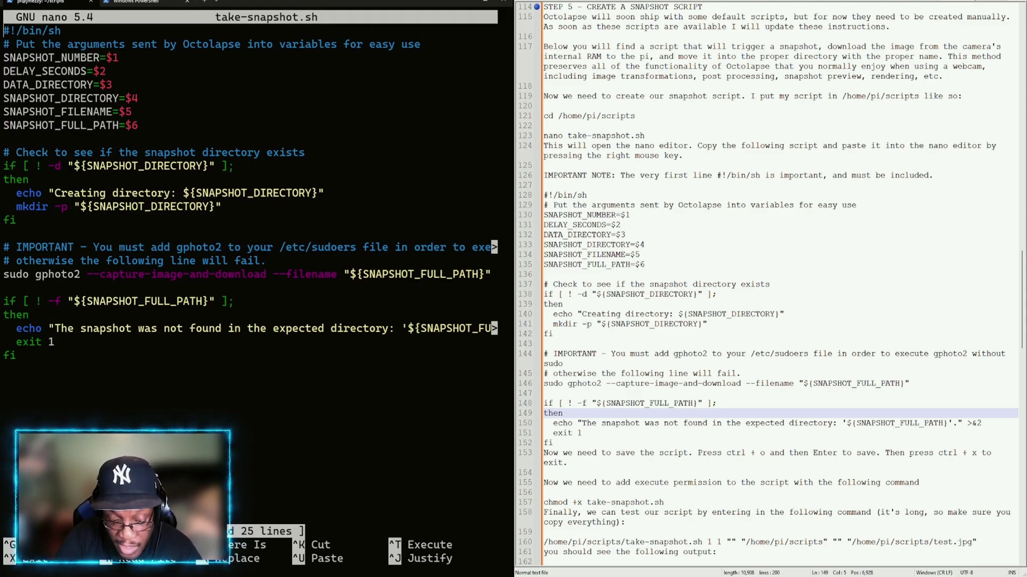
pyautogui.hotkey('ctrl', 'x')
pyautogui.press('Up')
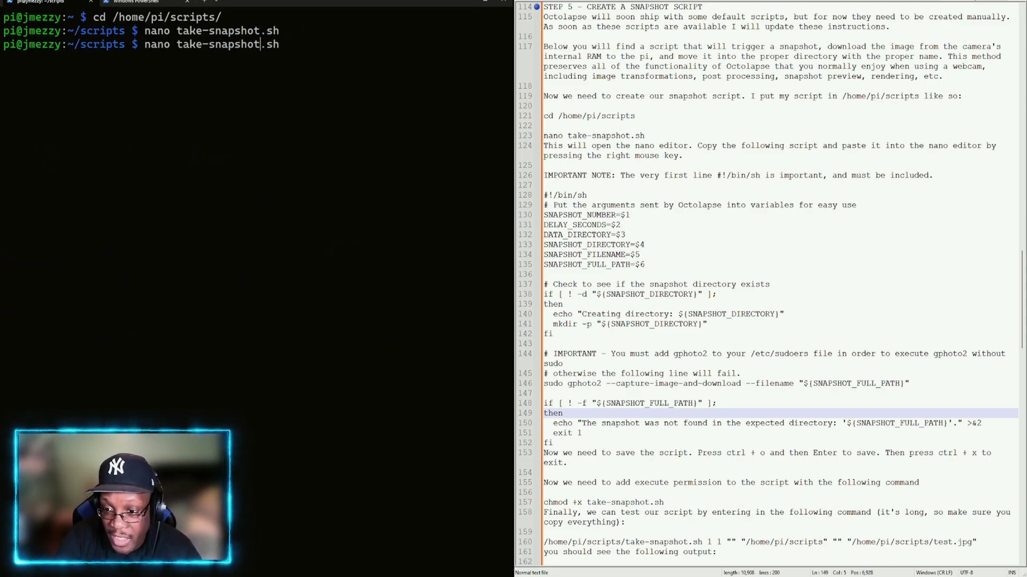
pyautogui.write('s')
pyautogui.press('Return')
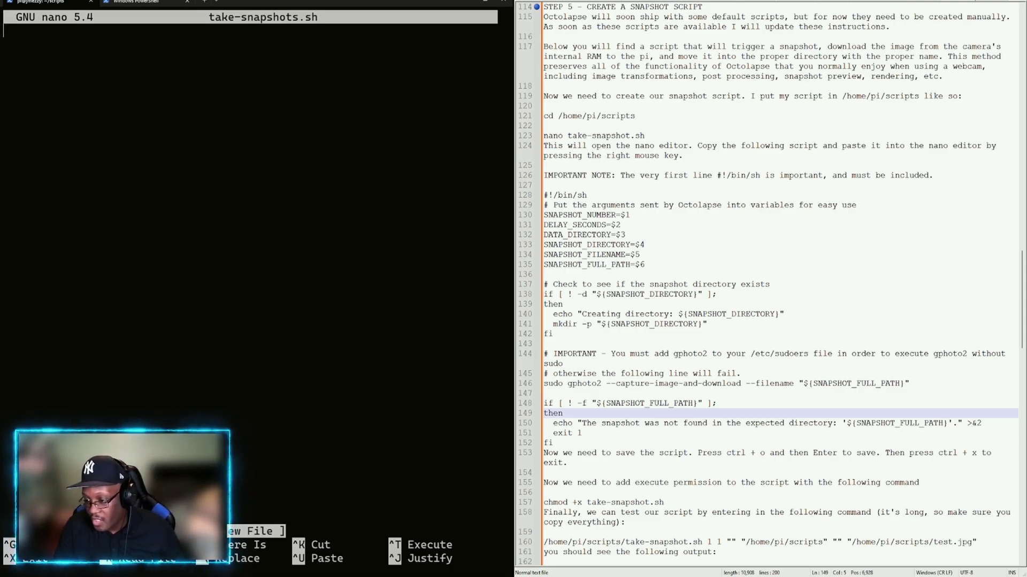
# Paste the guide's snapshot script into take-snapshots.sh, save it and exit nano.
pyautogui.moveTo(554, 443); pyautogui.dragTo(531, 199)
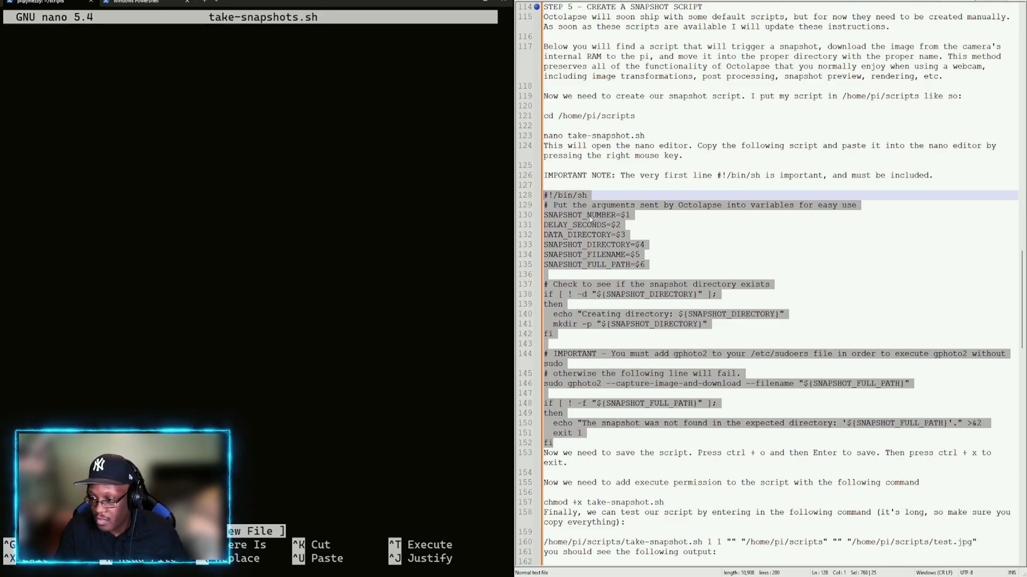
pyautogui.moveTo(642, 321); pyautogui.dragTo(43, 74)
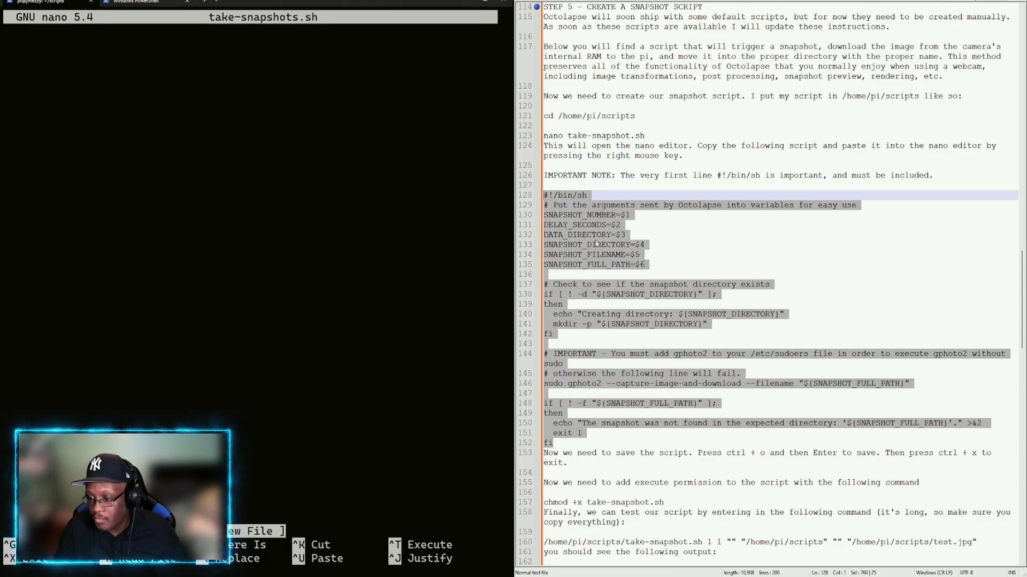
pyautogui.rightClick(243, 358)
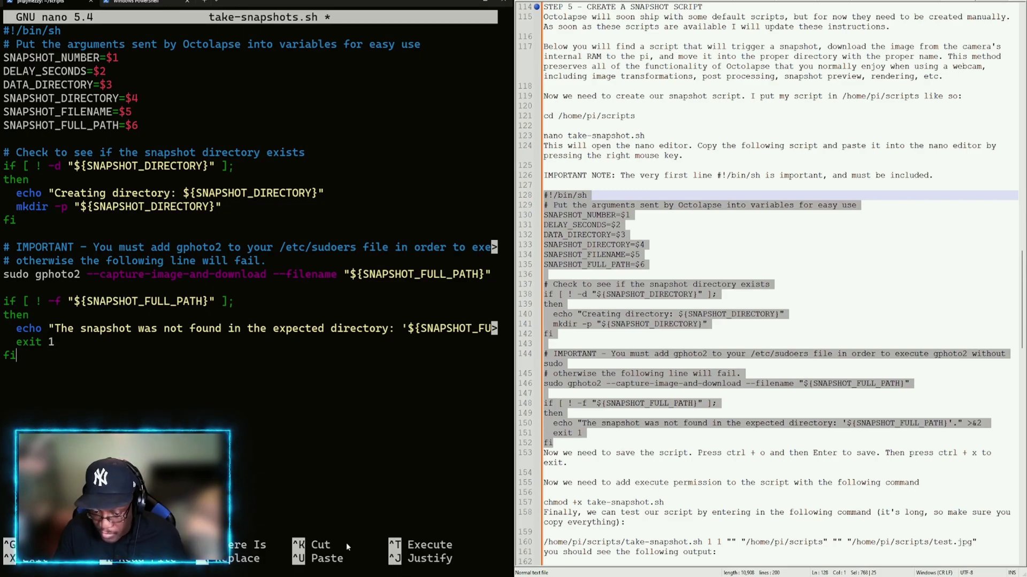
pyautogui.hotkey('ctrl', 'o')
pyautogui.press('Return')
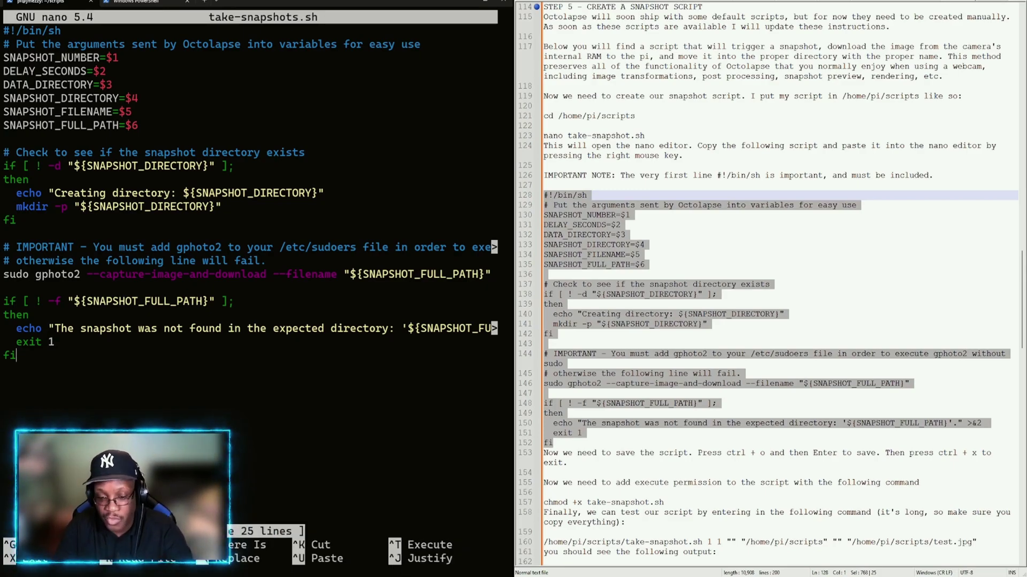
pyautogui.hotkey('ctrl', 'x')
# Make take-snapshots.sh executable with chmod +x.
pyautogui.click(671, 344)
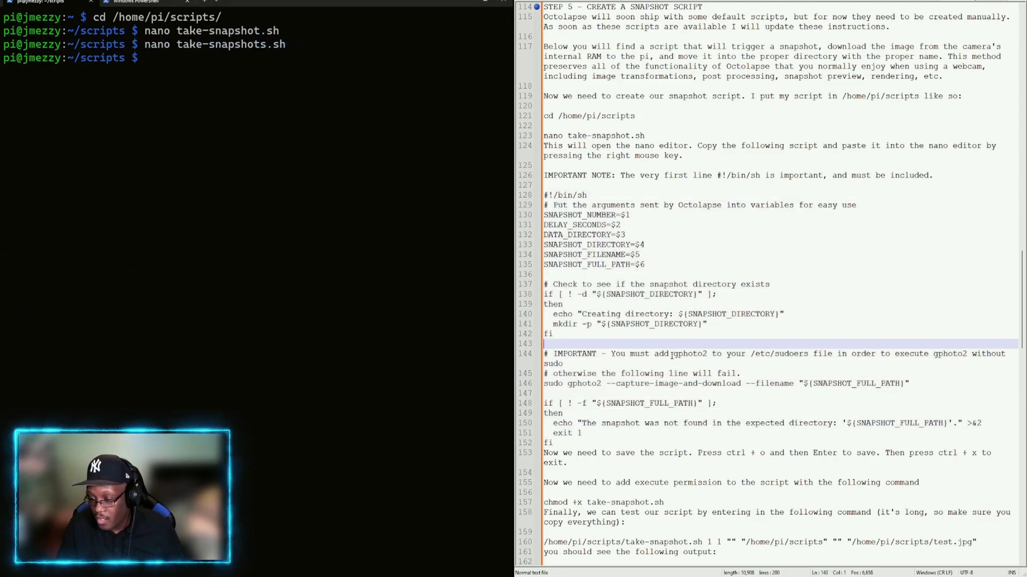
pyautogui.scroll(-3, 672, 361)
pyautogui.write('chmod')
pyautogui.press('BackSpace')
pyautogui.press('BackSpace')
pyautogui.press('BackSpace')
pyautogui.write('mod  t')
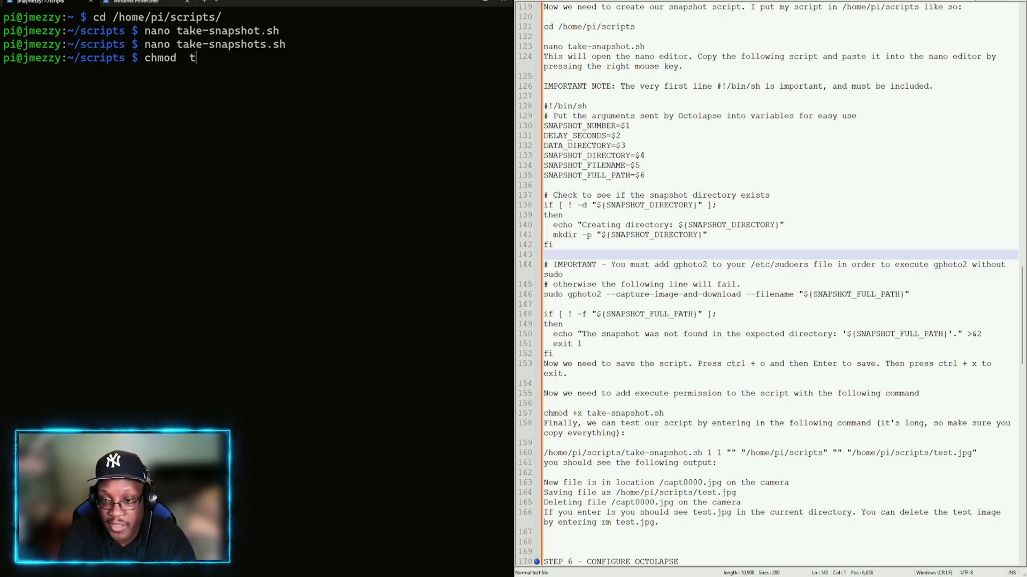
pyautogui.press('BackSpace')
pyautogui.press('BackSpace')
pyautogui.write('+x ta')
pyautogui.press('Tab')
pyautogui.write('s')
pyautogui.press('Tab')
pyautogui.press('Return')
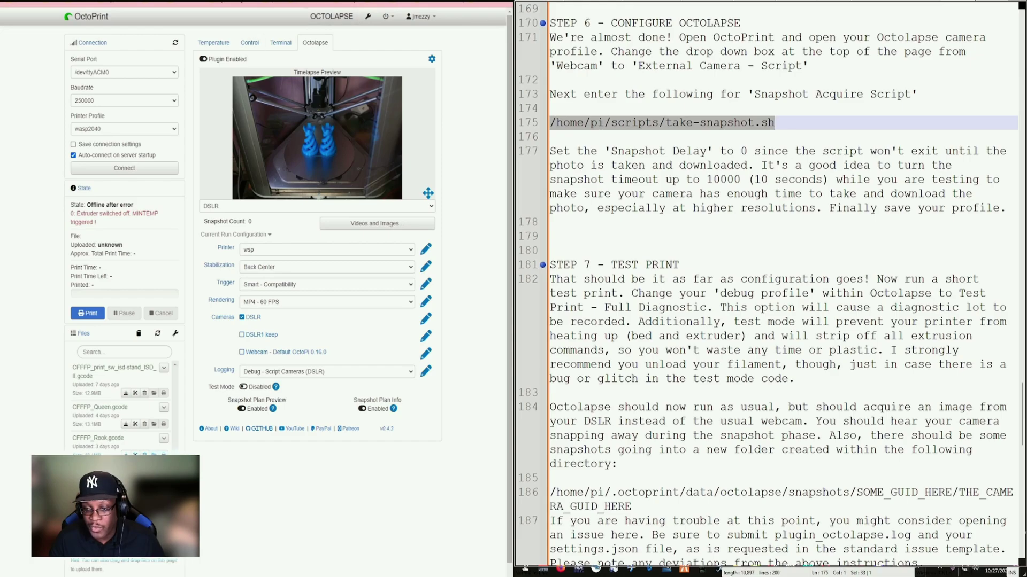
# Leave the default webcam disabled and open the Octolapse camera profiles list.
pyautogui.click(242, 352)
pyautogui.click(242, 353)
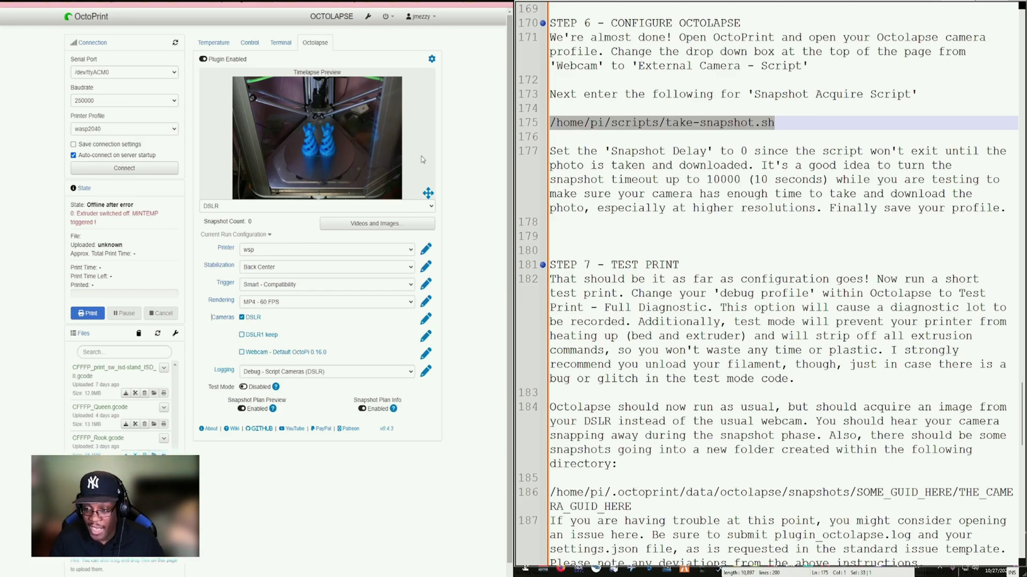
pyautogui.click(432, 59)
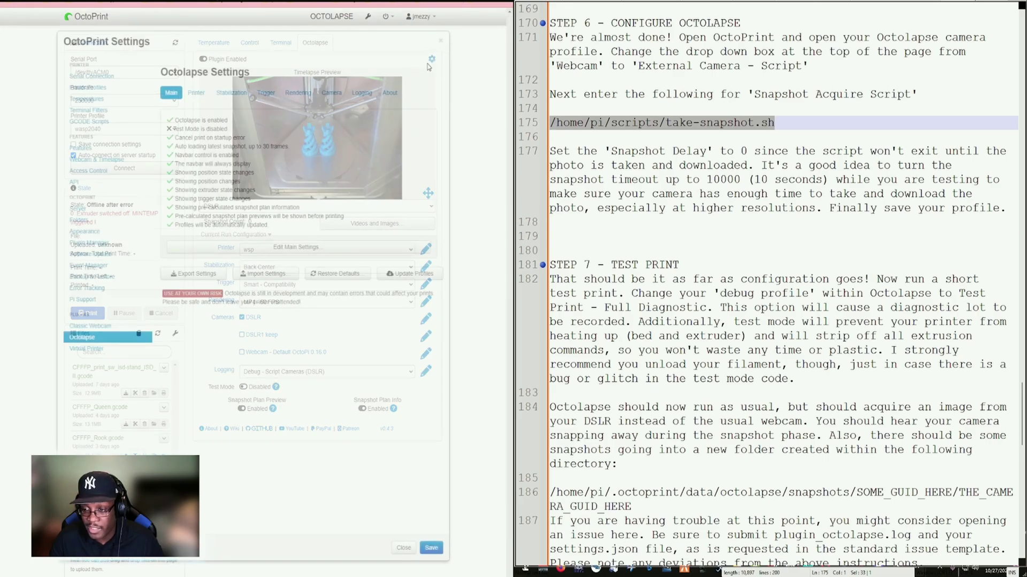
pyautogui.click(331, 93)
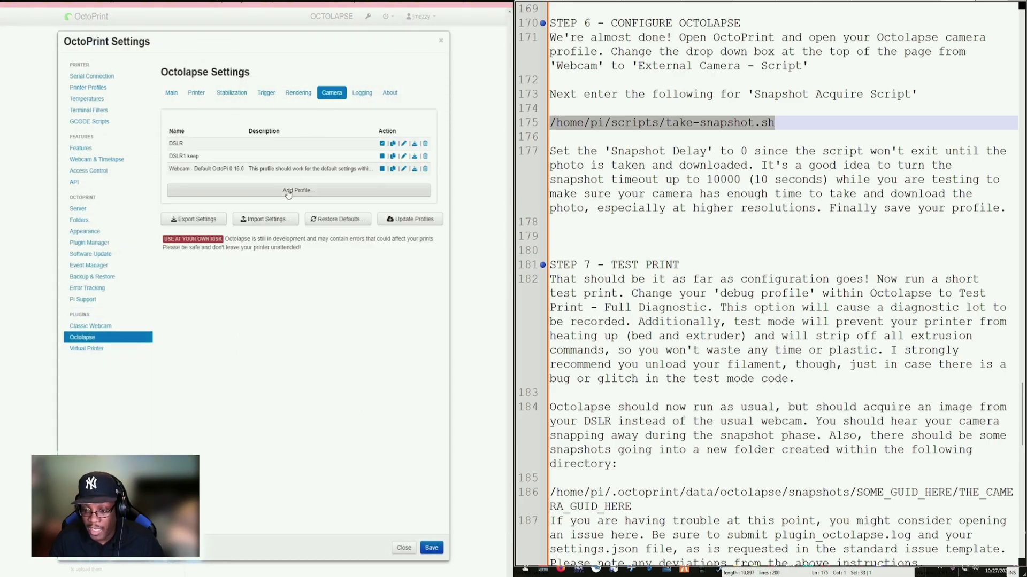
# Review the DSLR profile's External Camera - Script settings and close it unchanged.
pyautogui.click(404, 143)
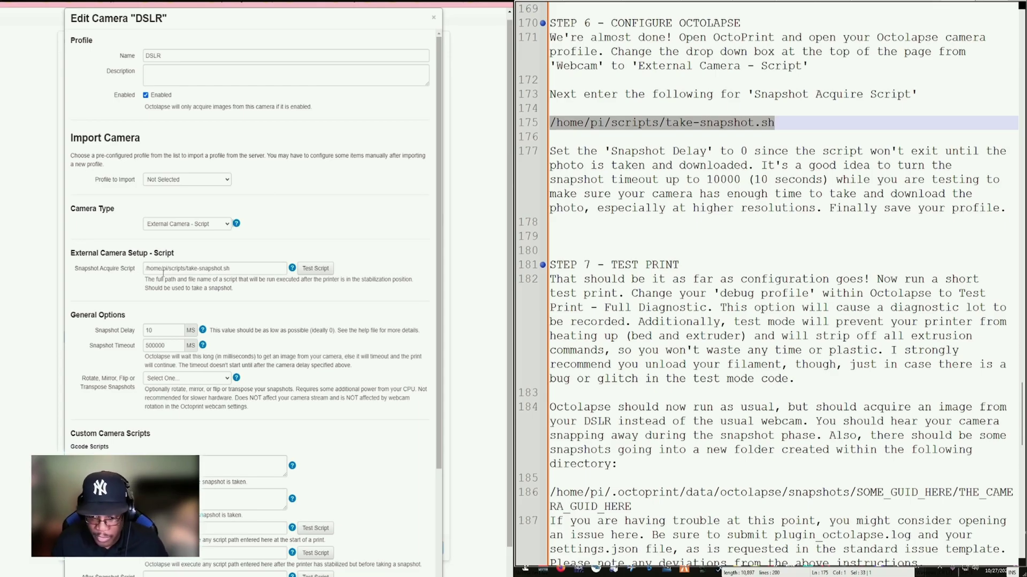
pyautogui.scroll(-2, 164, 326)
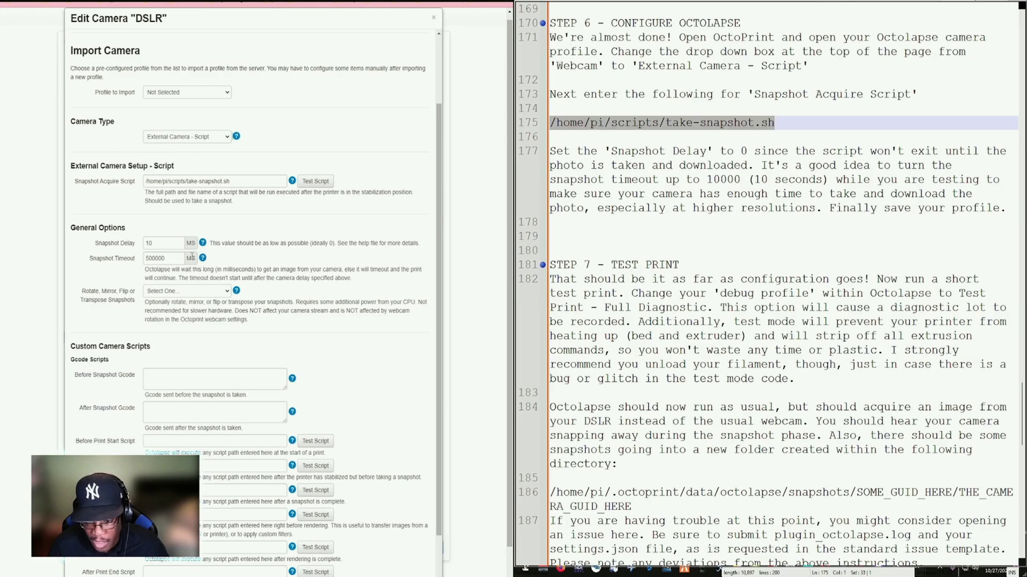
pyautogui.scroll(-2, 191, 256)
pyautogui.scroll(1, 562, 412)
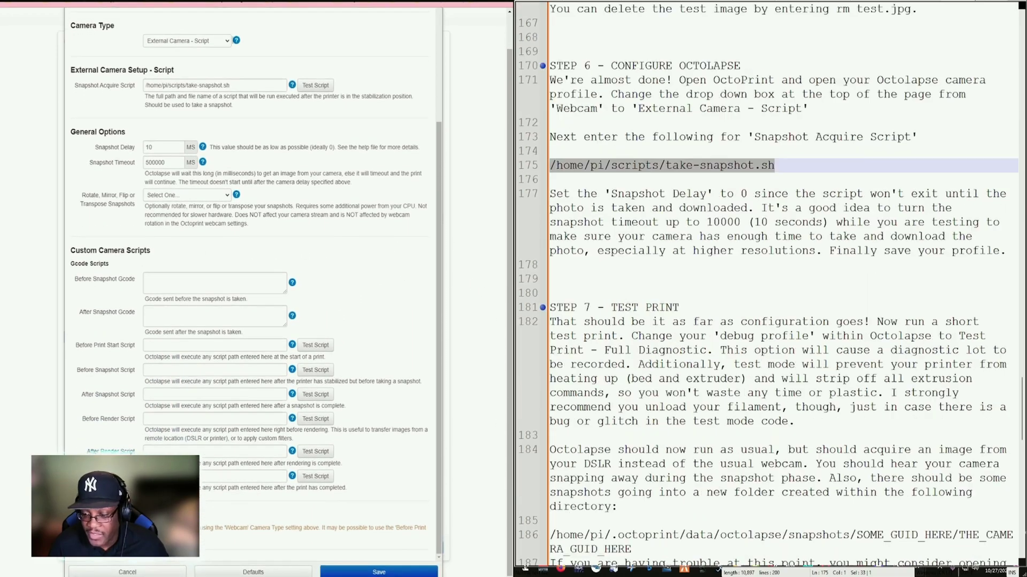
pyautogui.scroll(1, 482, 165)
pyautogui.click(433, 23)
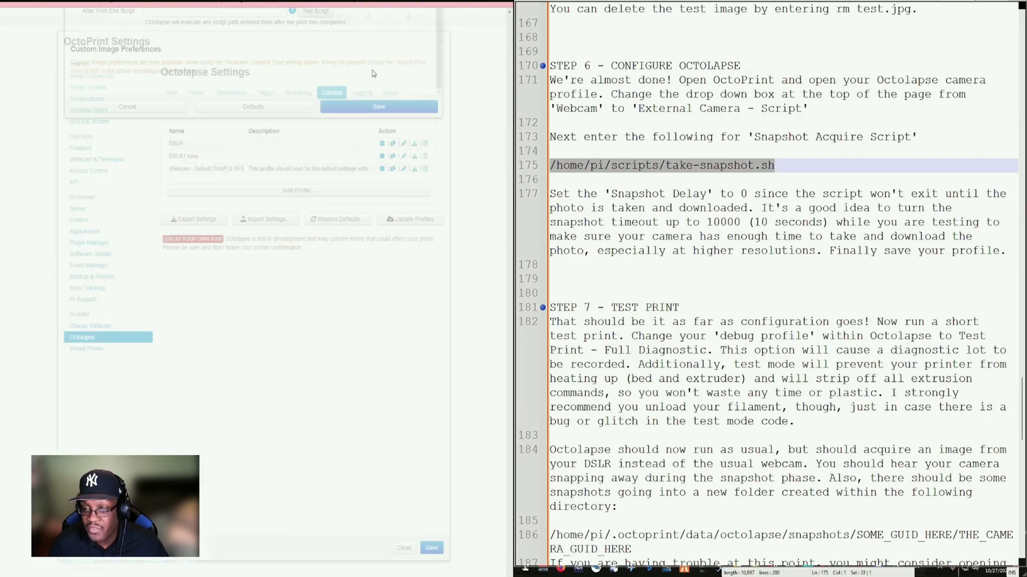